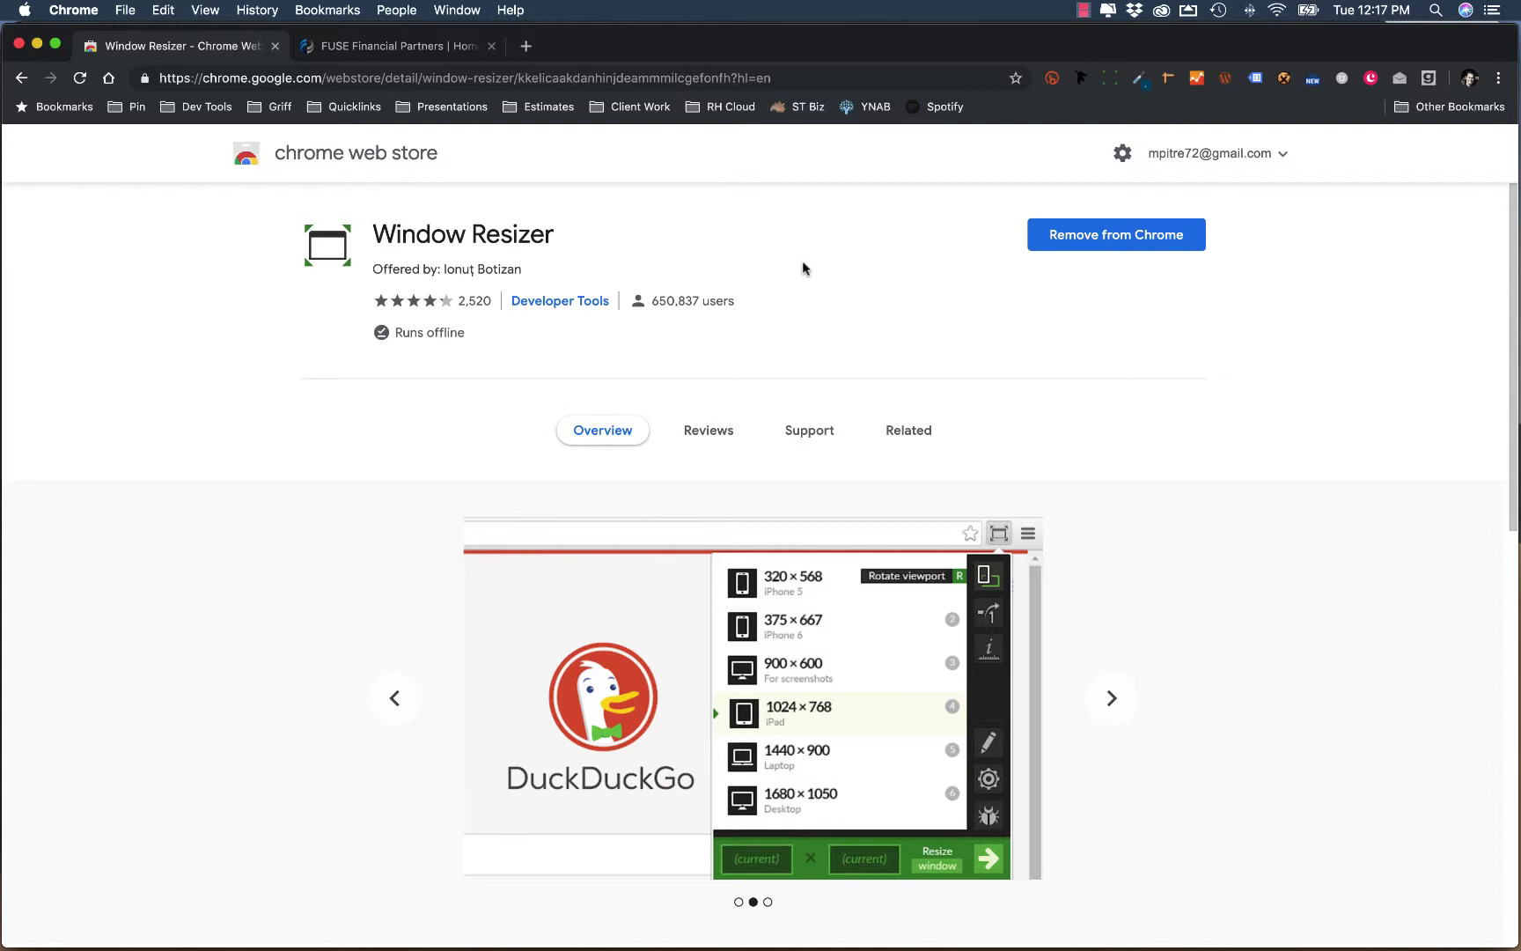
# From the FUSE Financial Partners site, open the Window Resizer extension's preset settings and start a new preset.
pyautogui.click(397, 50)
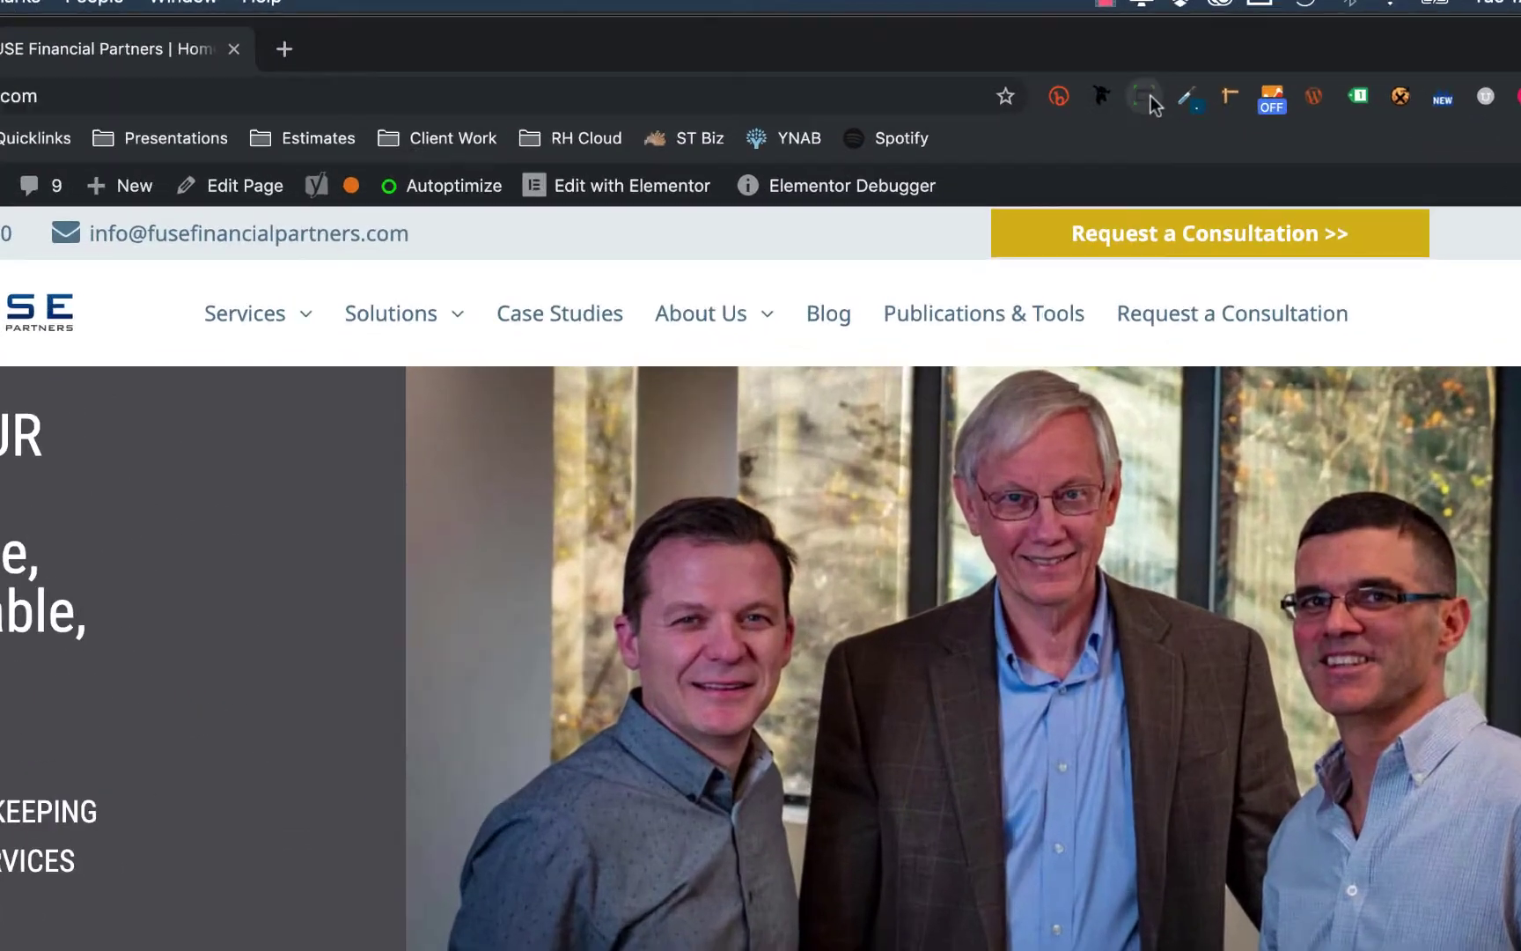
pyautogui.click(1109, 78)
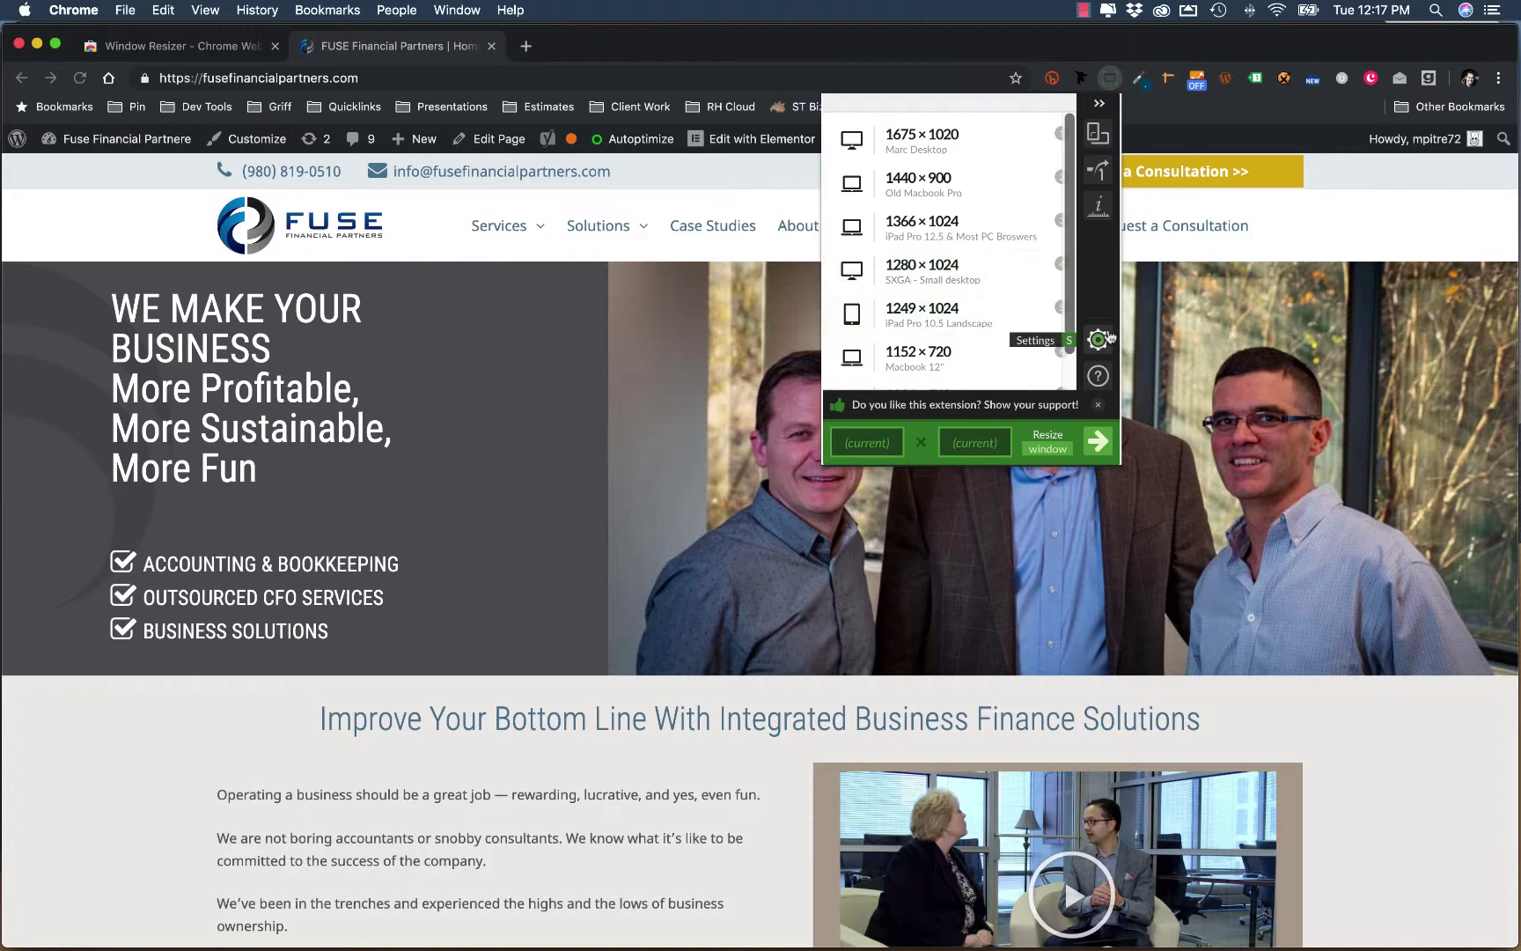
pyautogui.click(1098, 340)
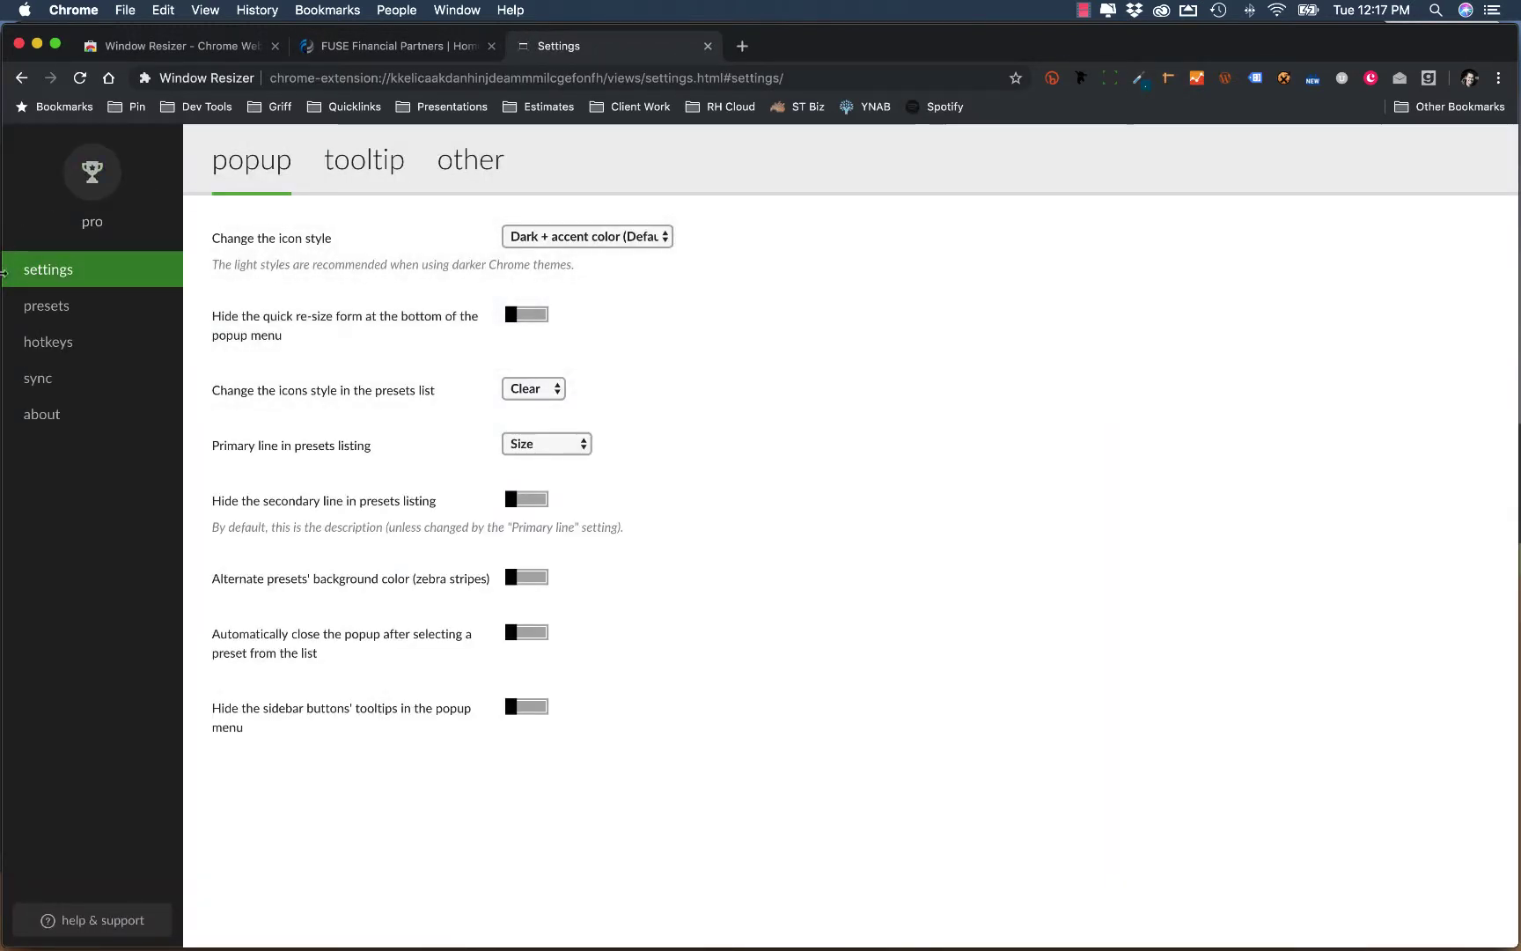
pyautogui.click(48, 305)
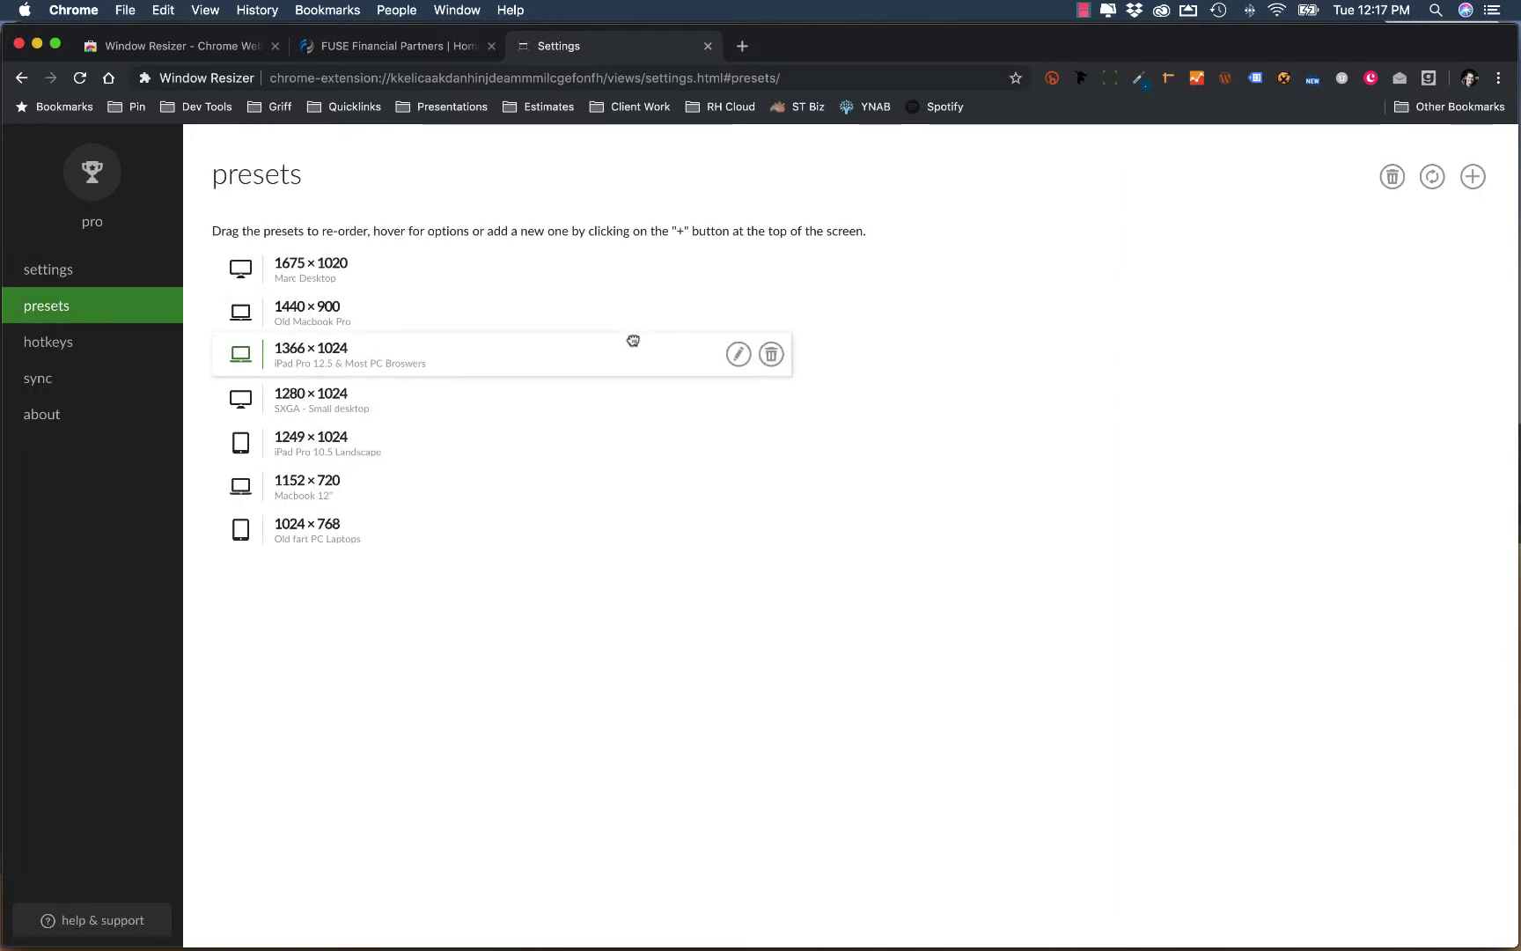
pyautogui.click(1475, 176)
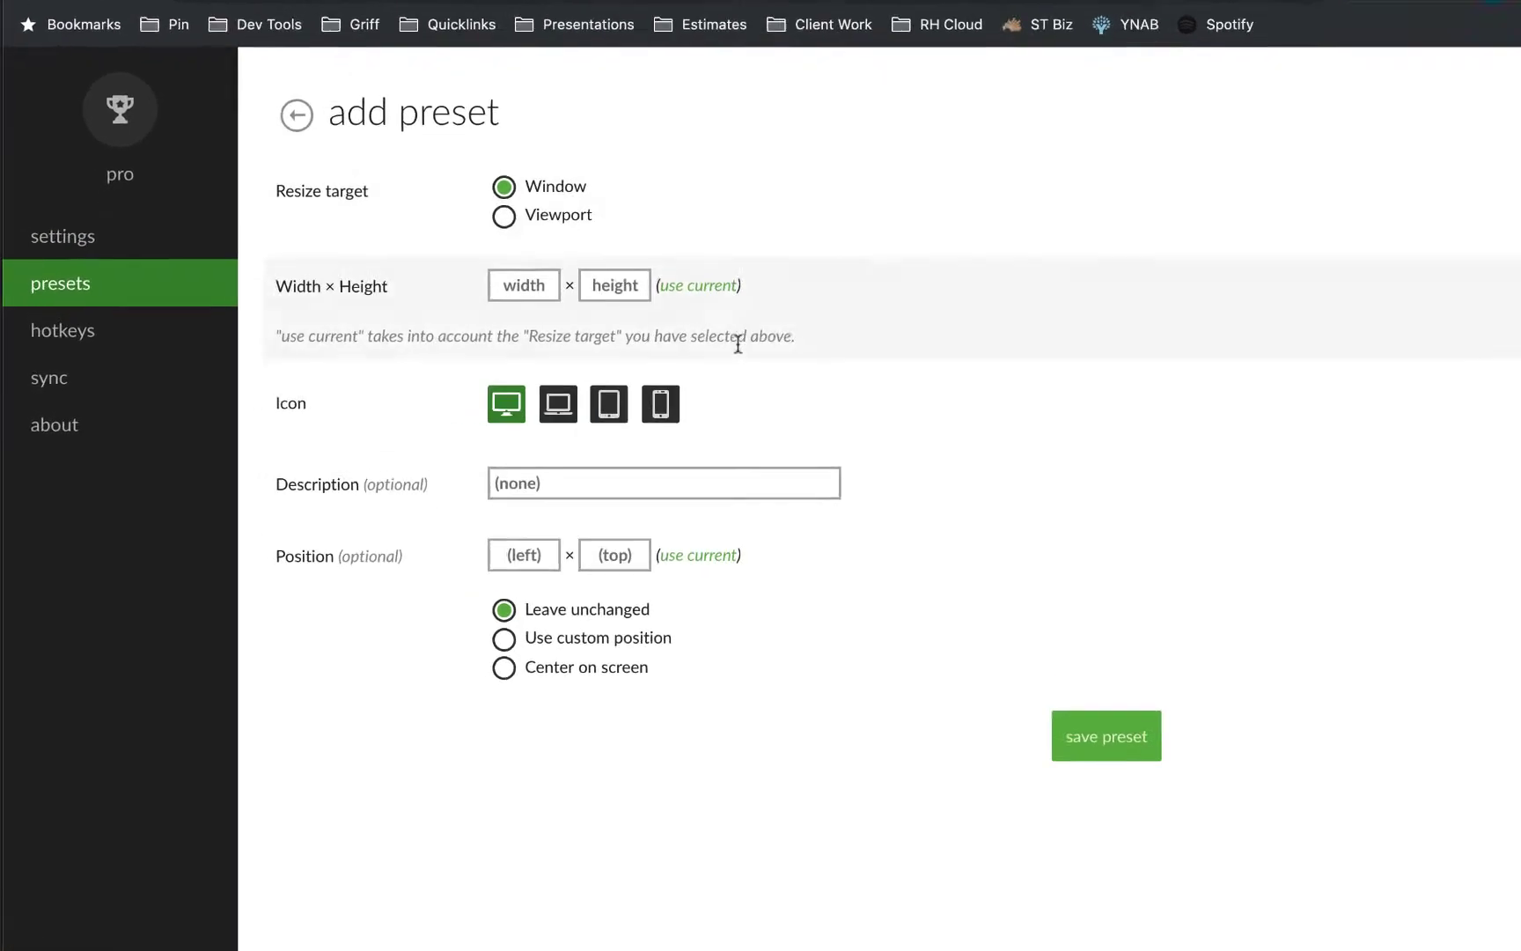
# Set the new preset's width to 1024 and its height to 768.
pyautogui.click(388, 303)
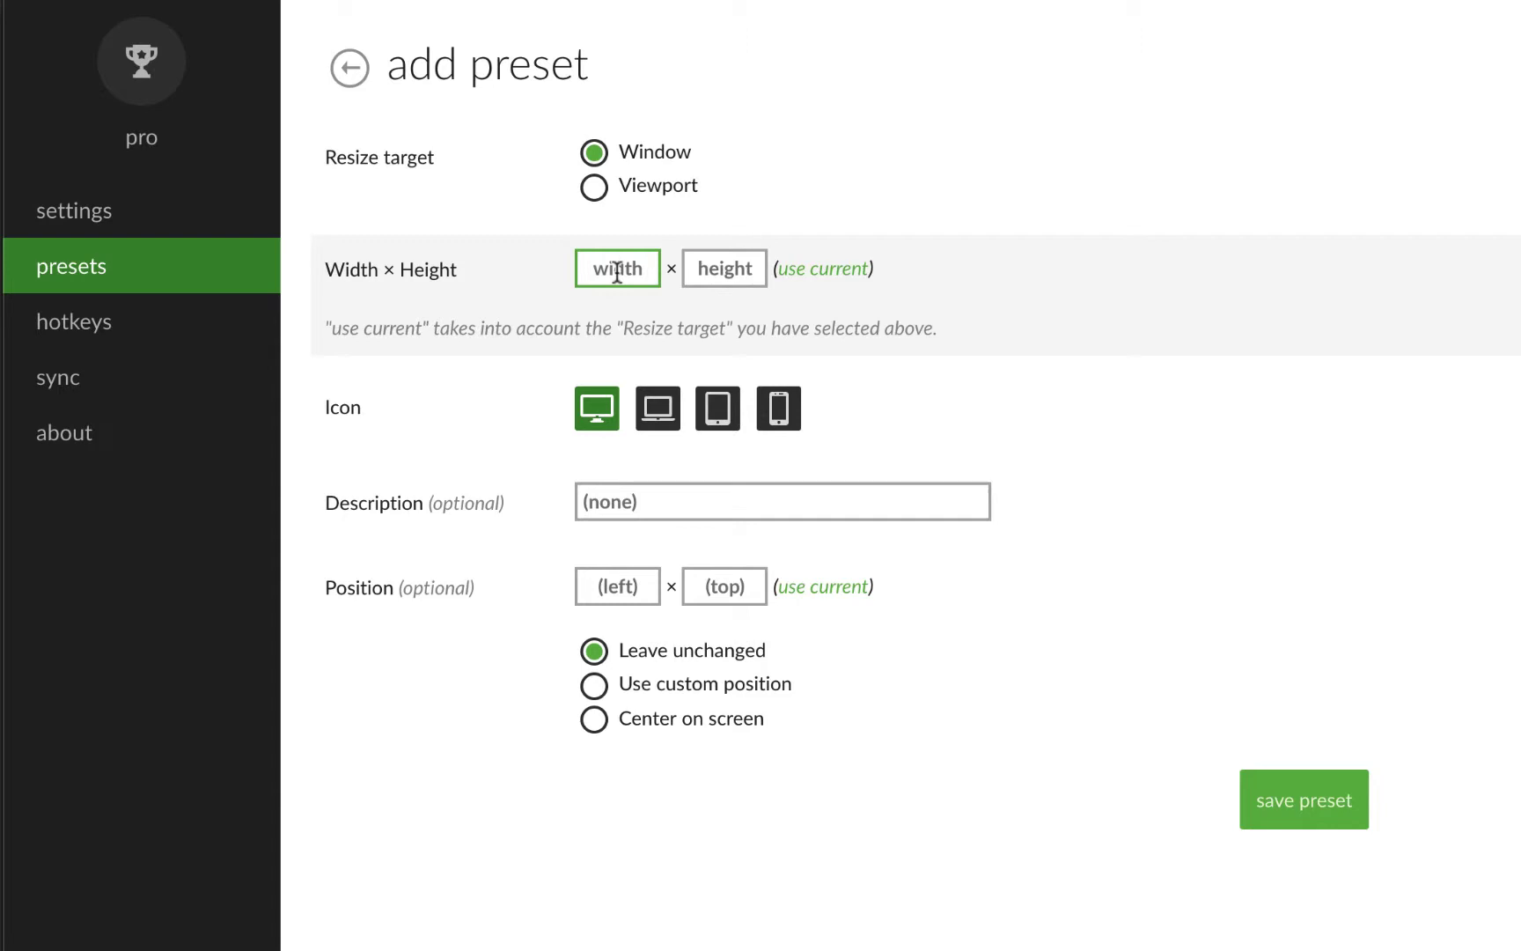
pyautogui.write('1024')
pyautogui.press('Tab')
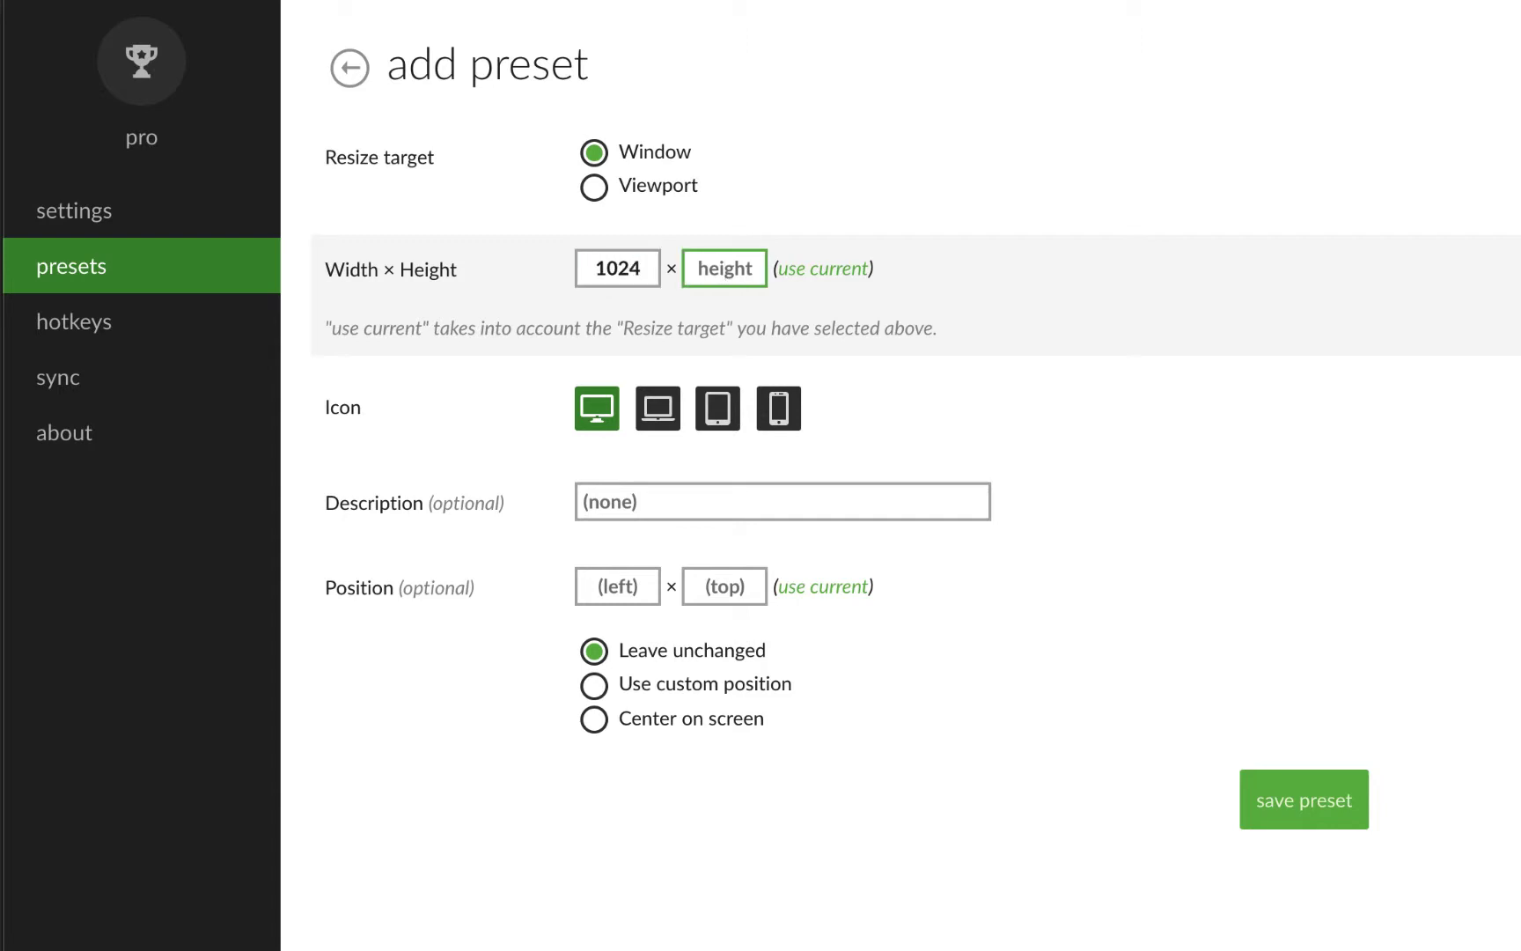
pyautogui.write('768')
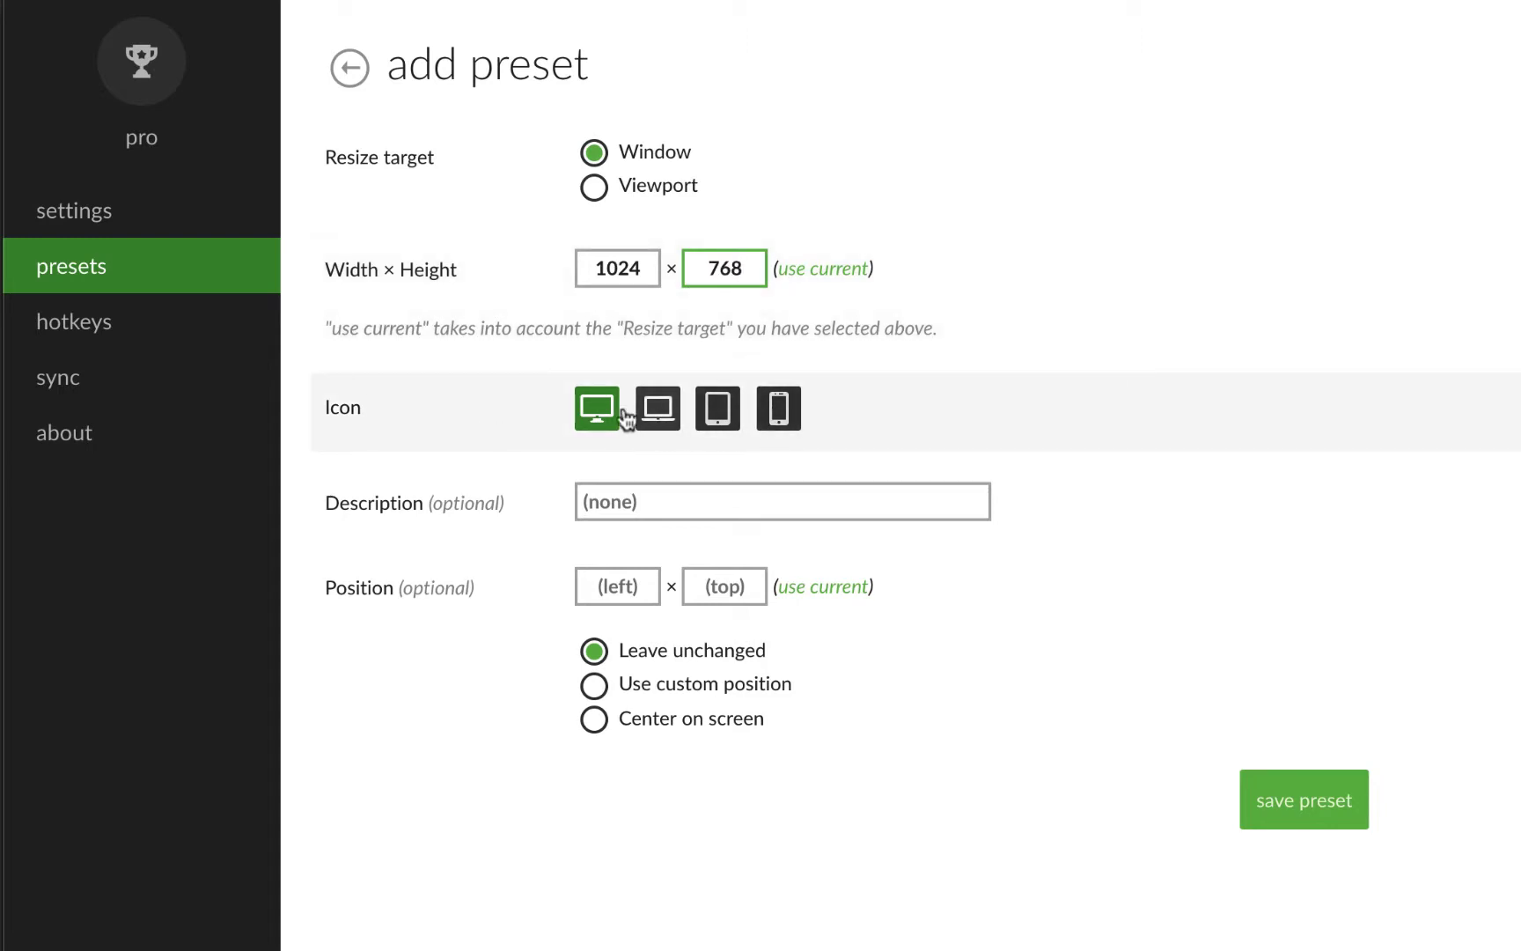
# Describe the new preset as "Old computers from 1999" and set its position to center on screen.
pyautogui.click(630, 497)
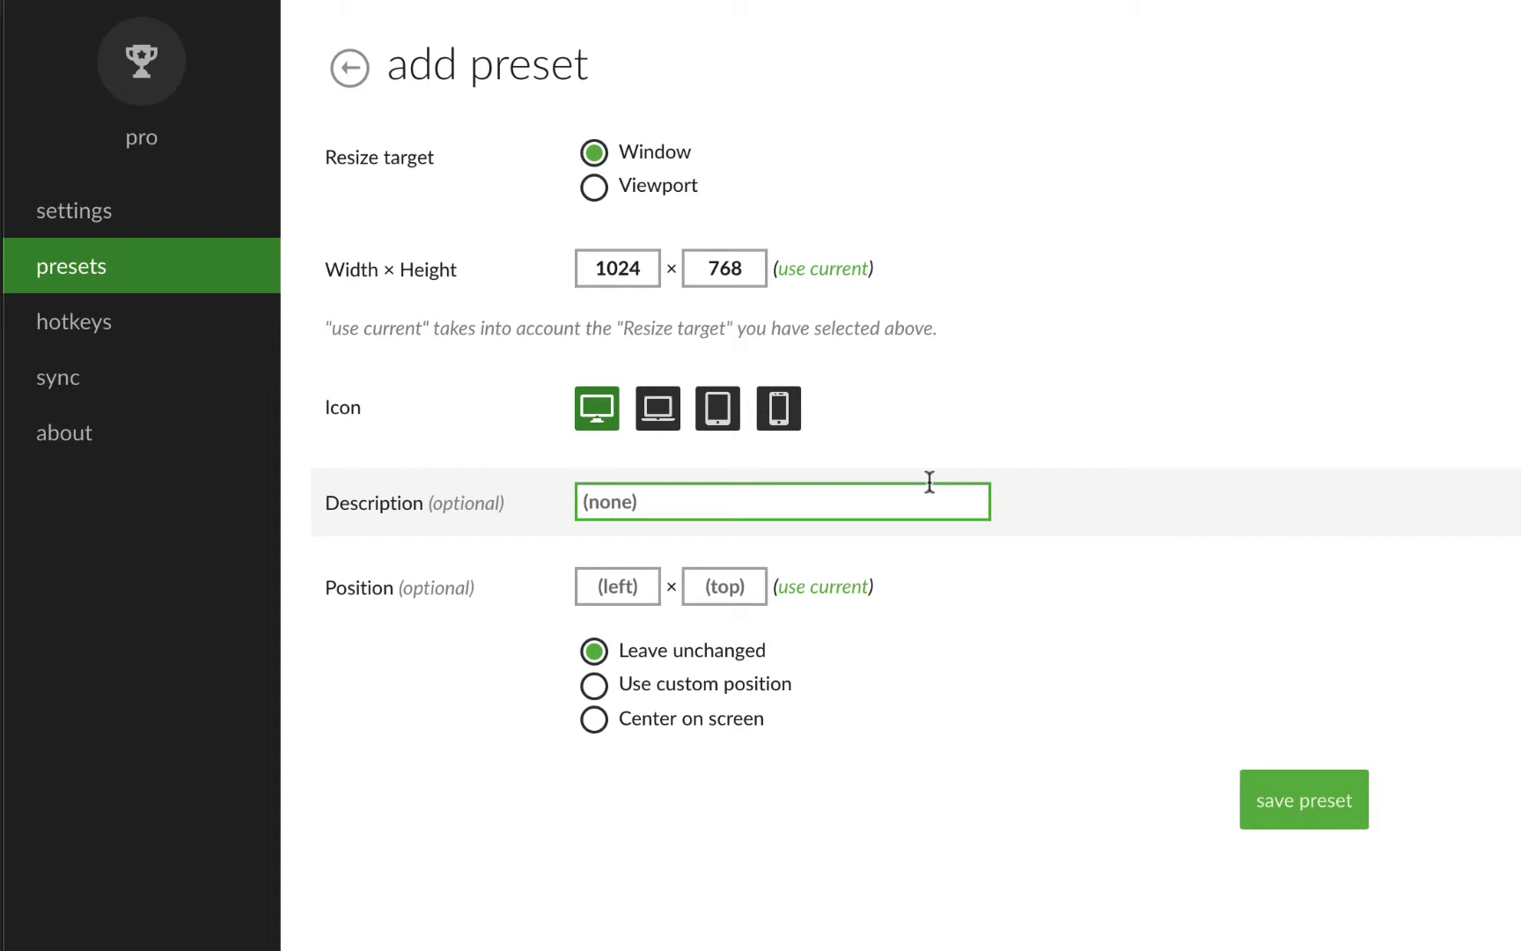
pyautogui.write('Old computer')
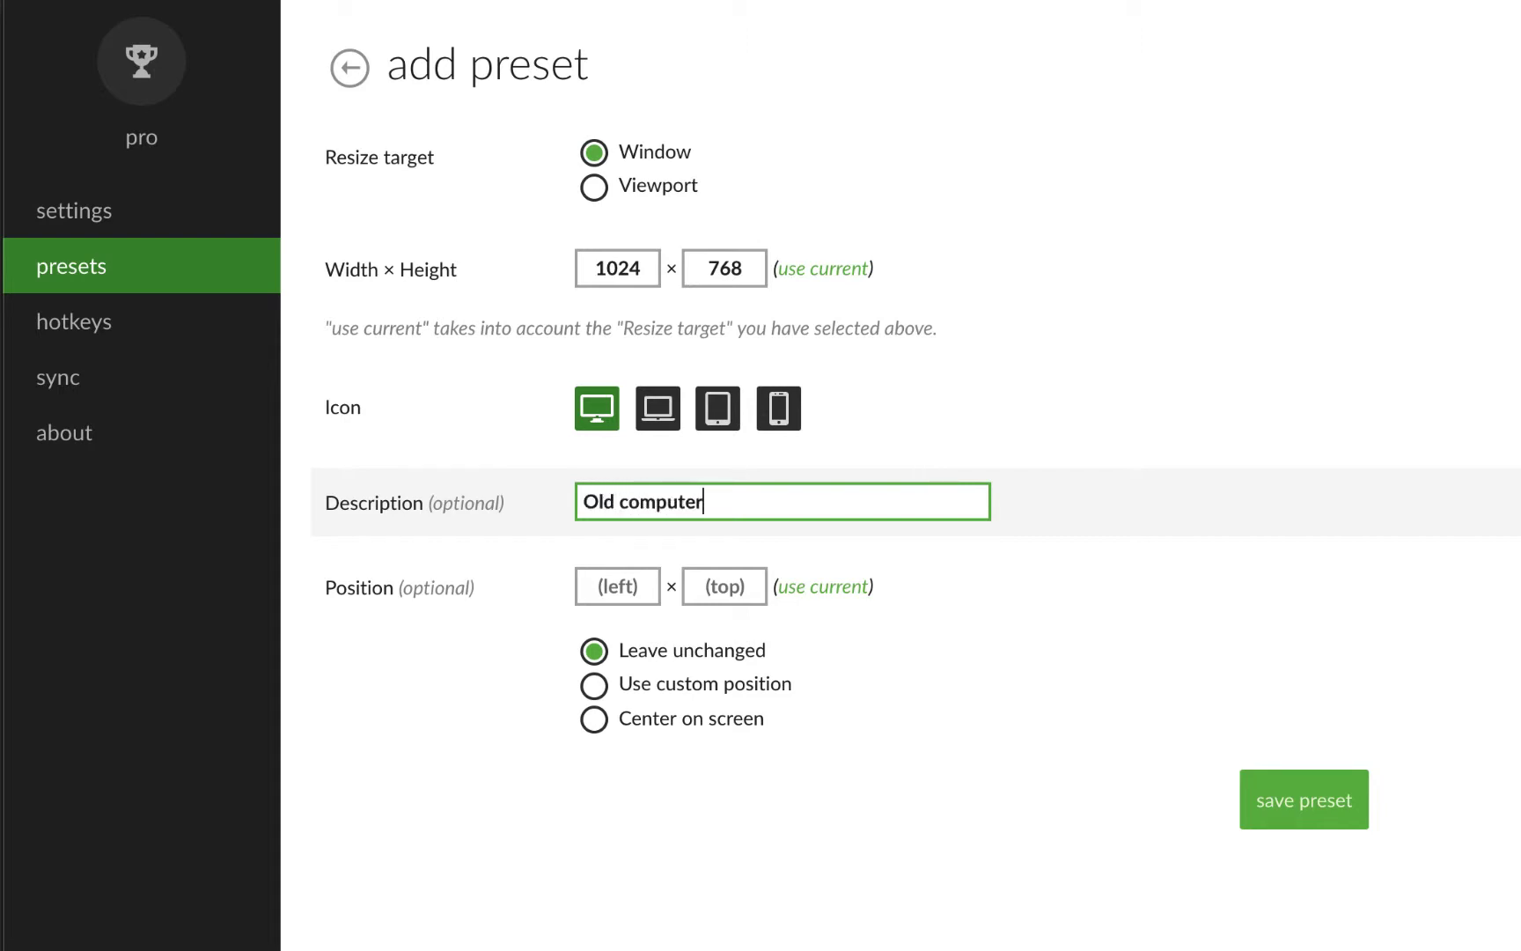
pyautogui.write('s from 1999')
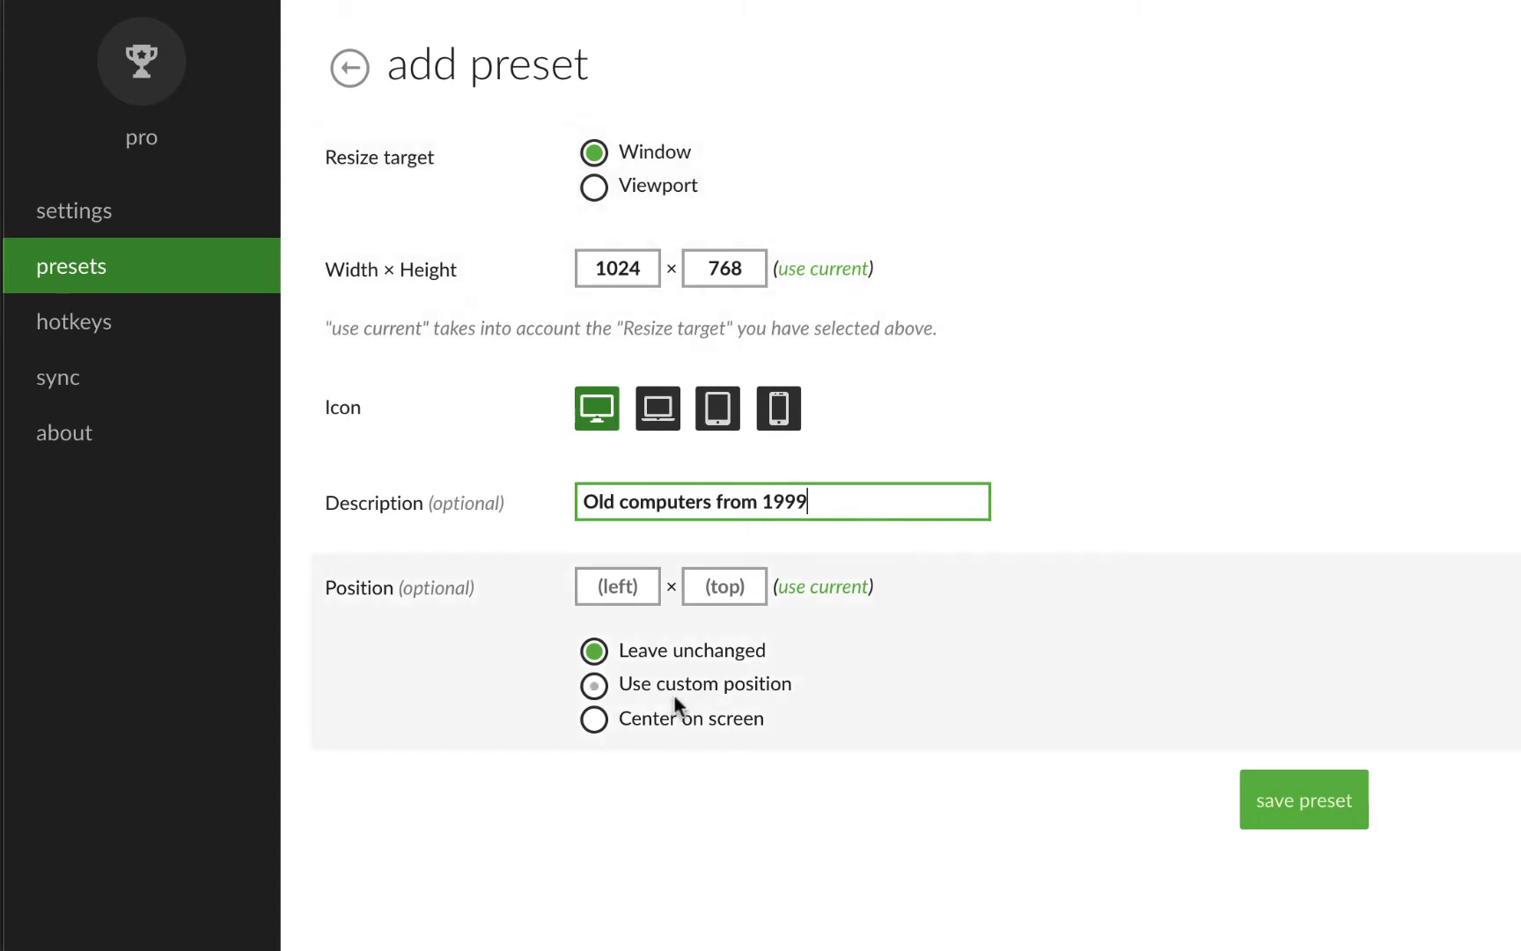
pyautogui.click(595, 720)
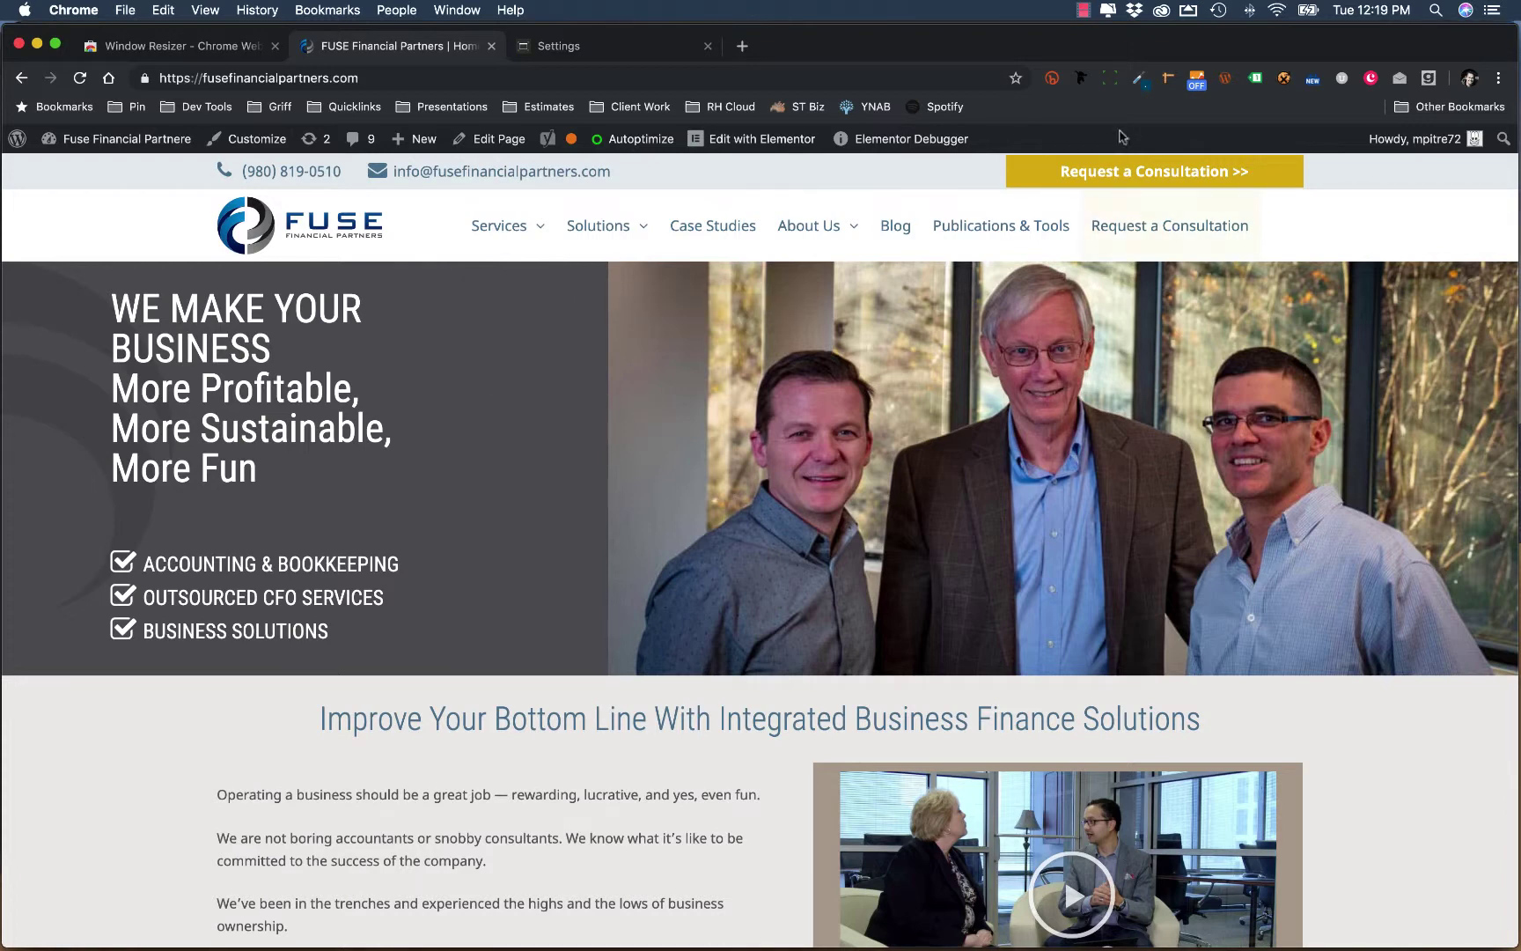
# Resize the FUSE site's window to the 1440 × 900 Old Macbook Pro preset and review the home page down to the QuickBooks badges.
pyautogui.click(1110, 78)
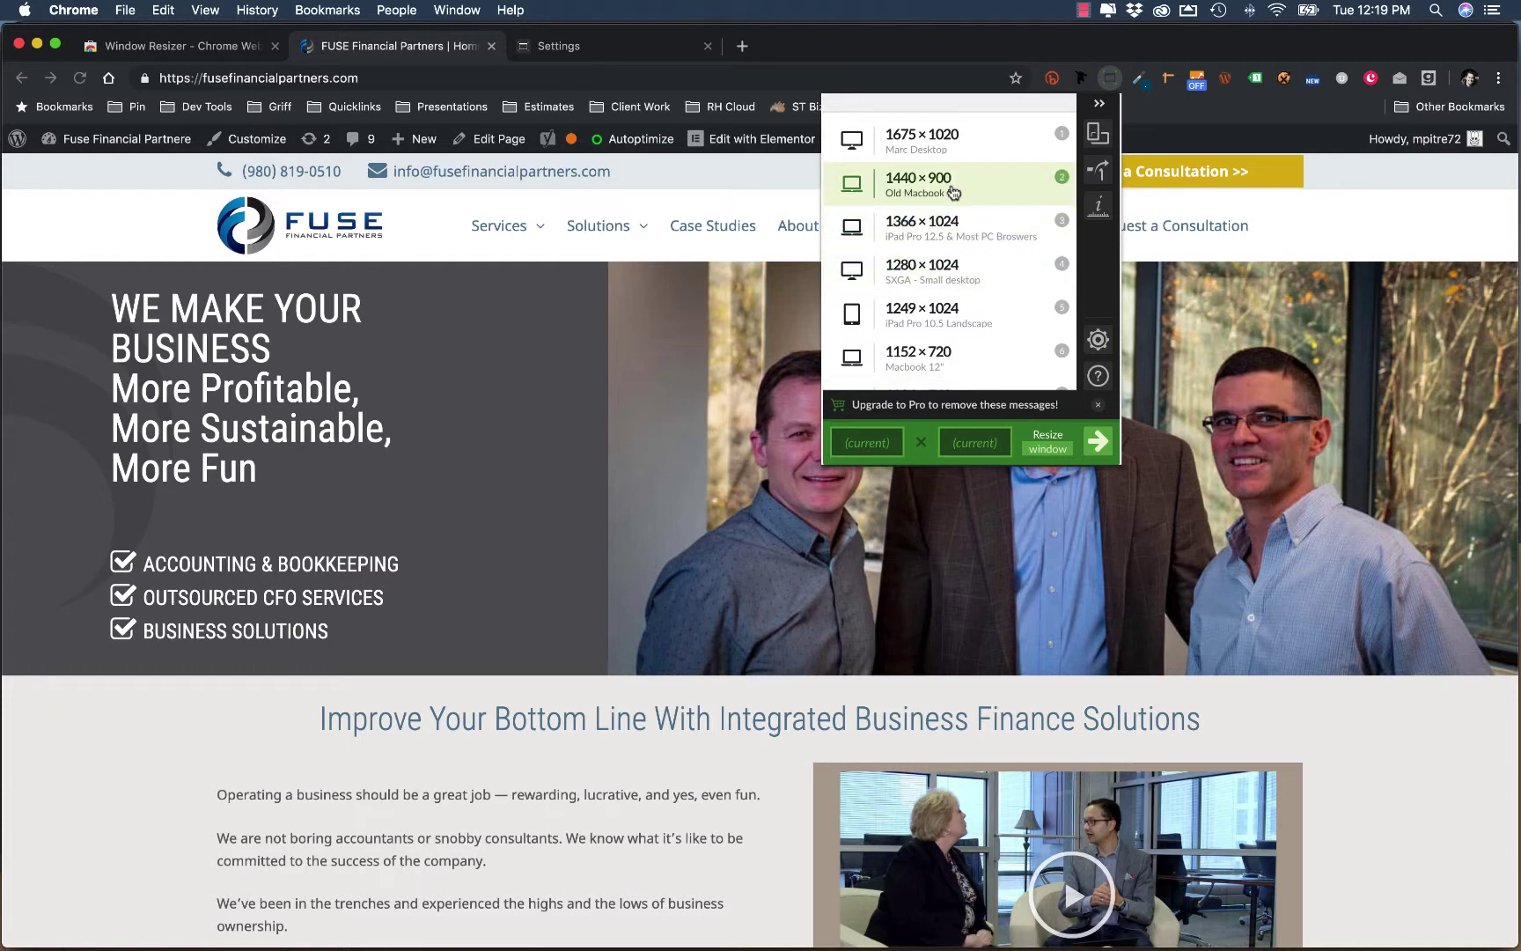
pyautogui.click(952, 192)
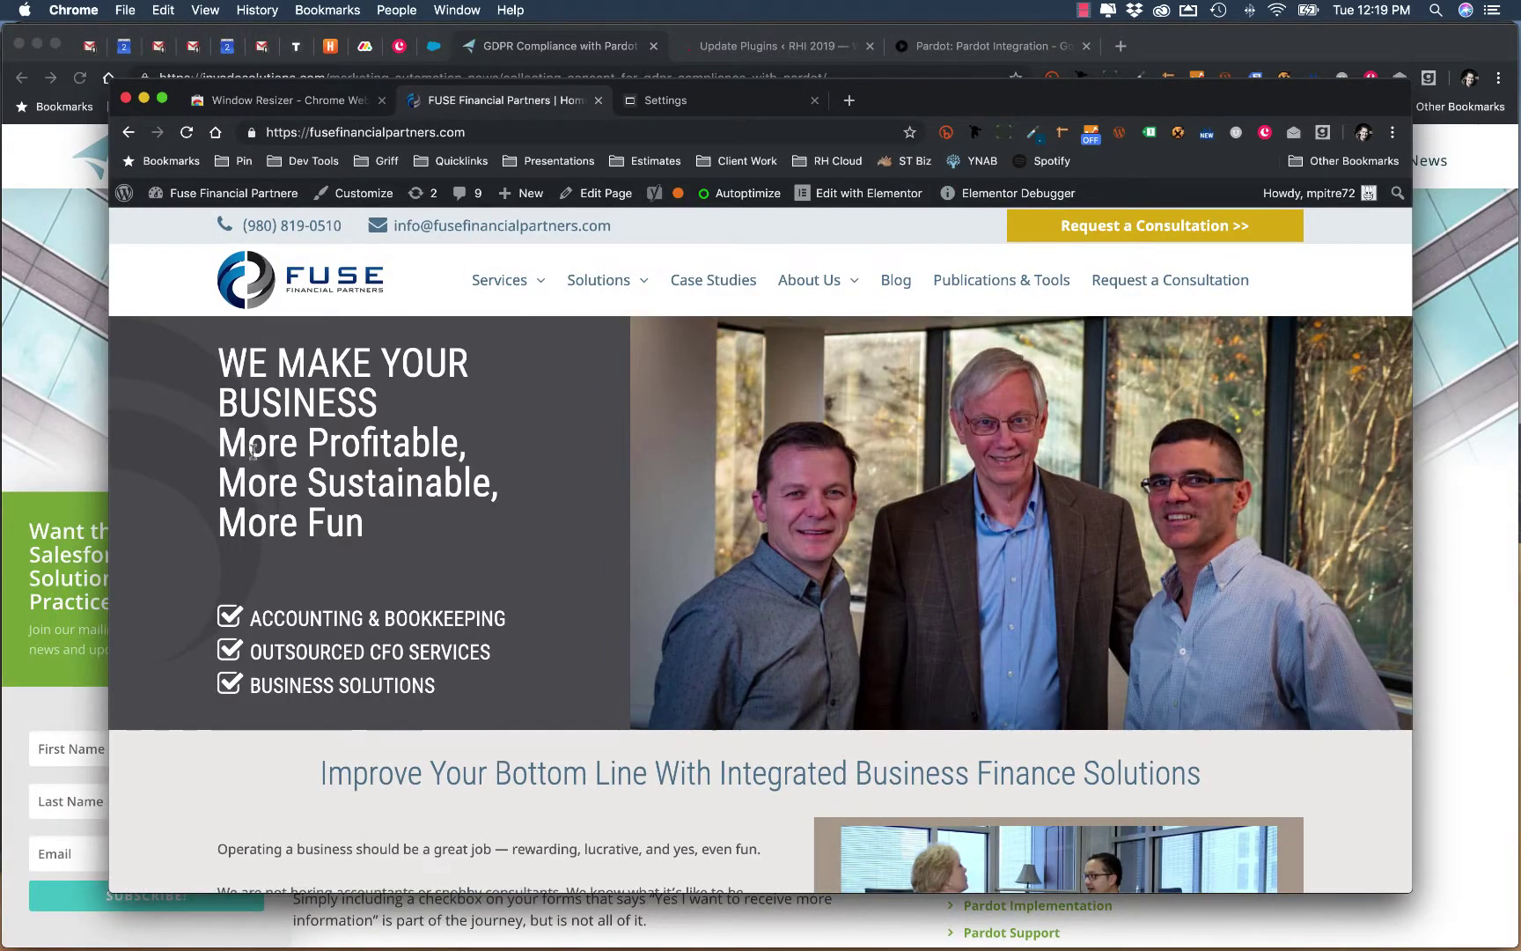
pyautogui.scroll(-5, 719, 609)
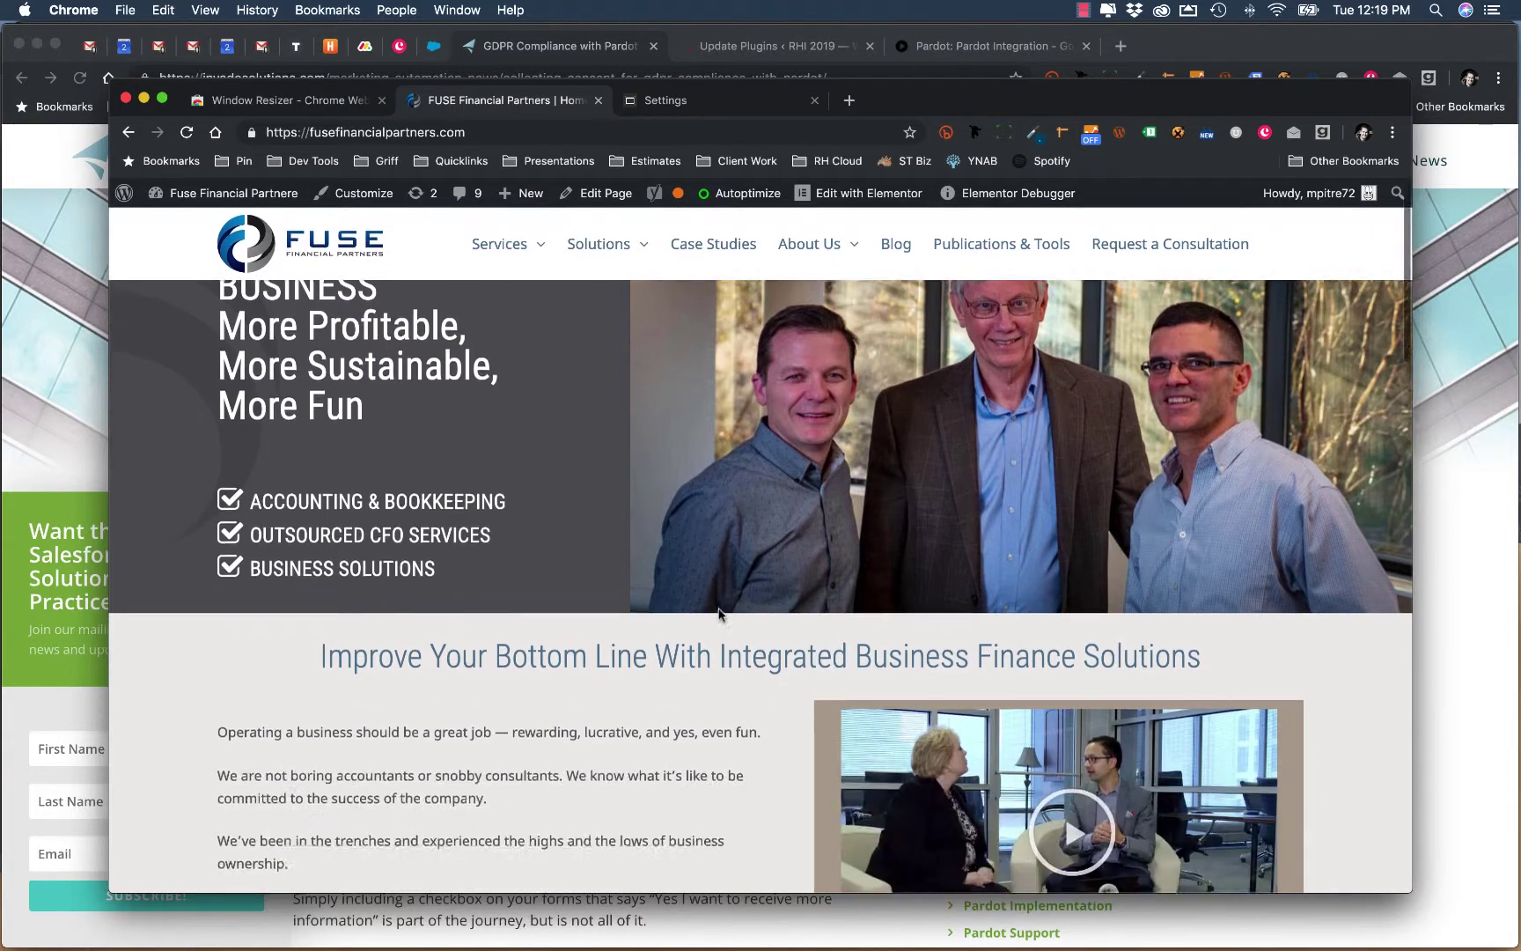
pyautogui.scroll(5, 720, 609)
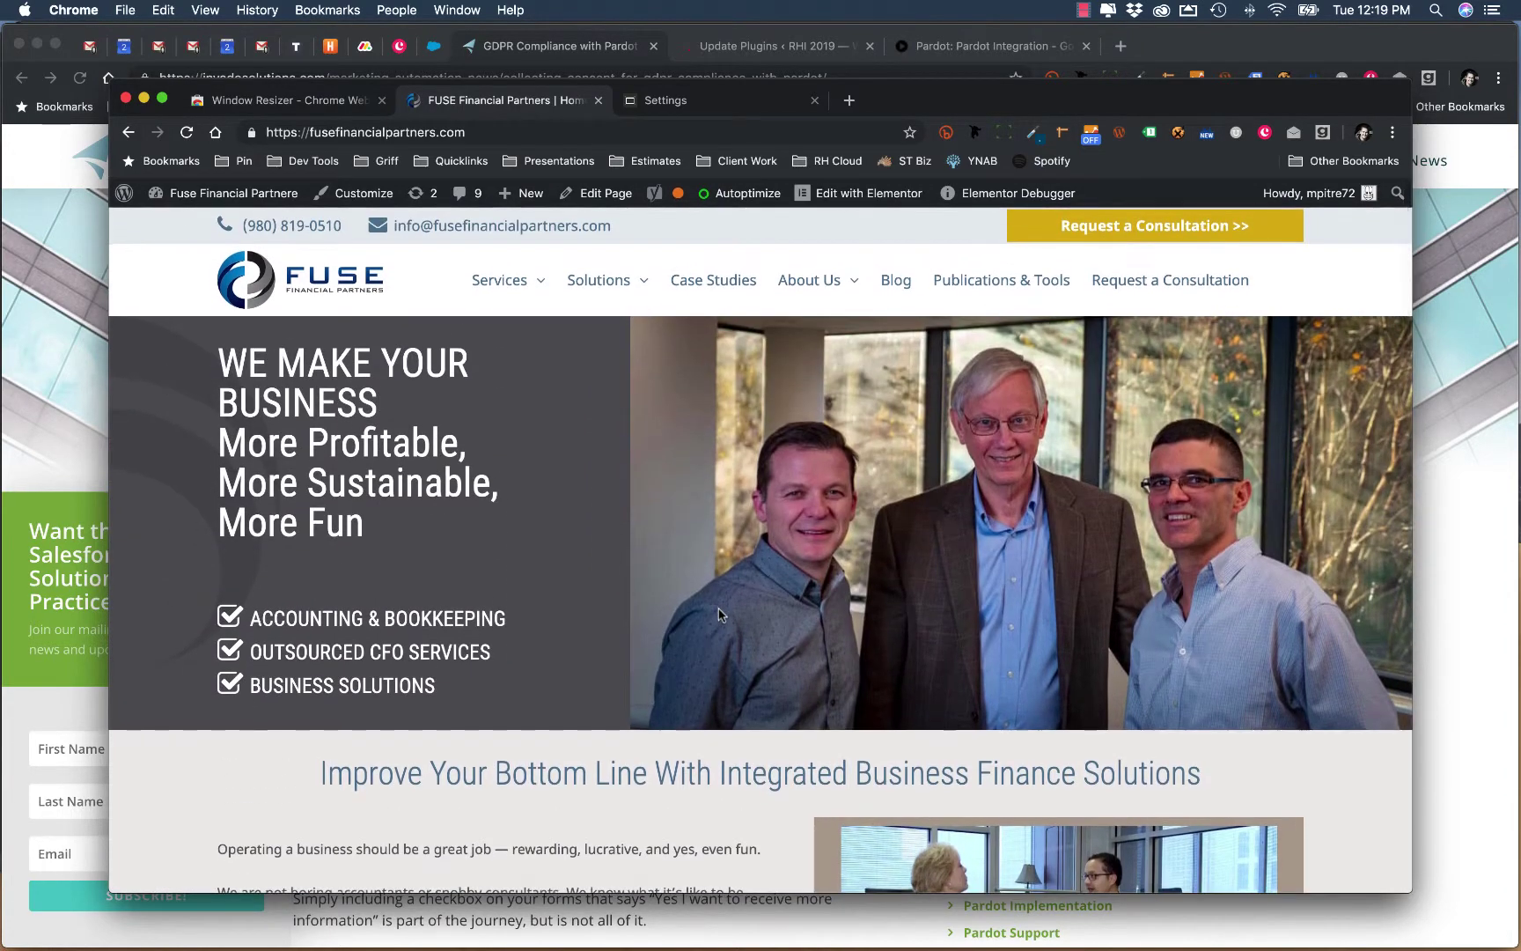
pyautogui.scroll(-6, 291, 553)
pyautogui.scroll(-10, 760, 638)
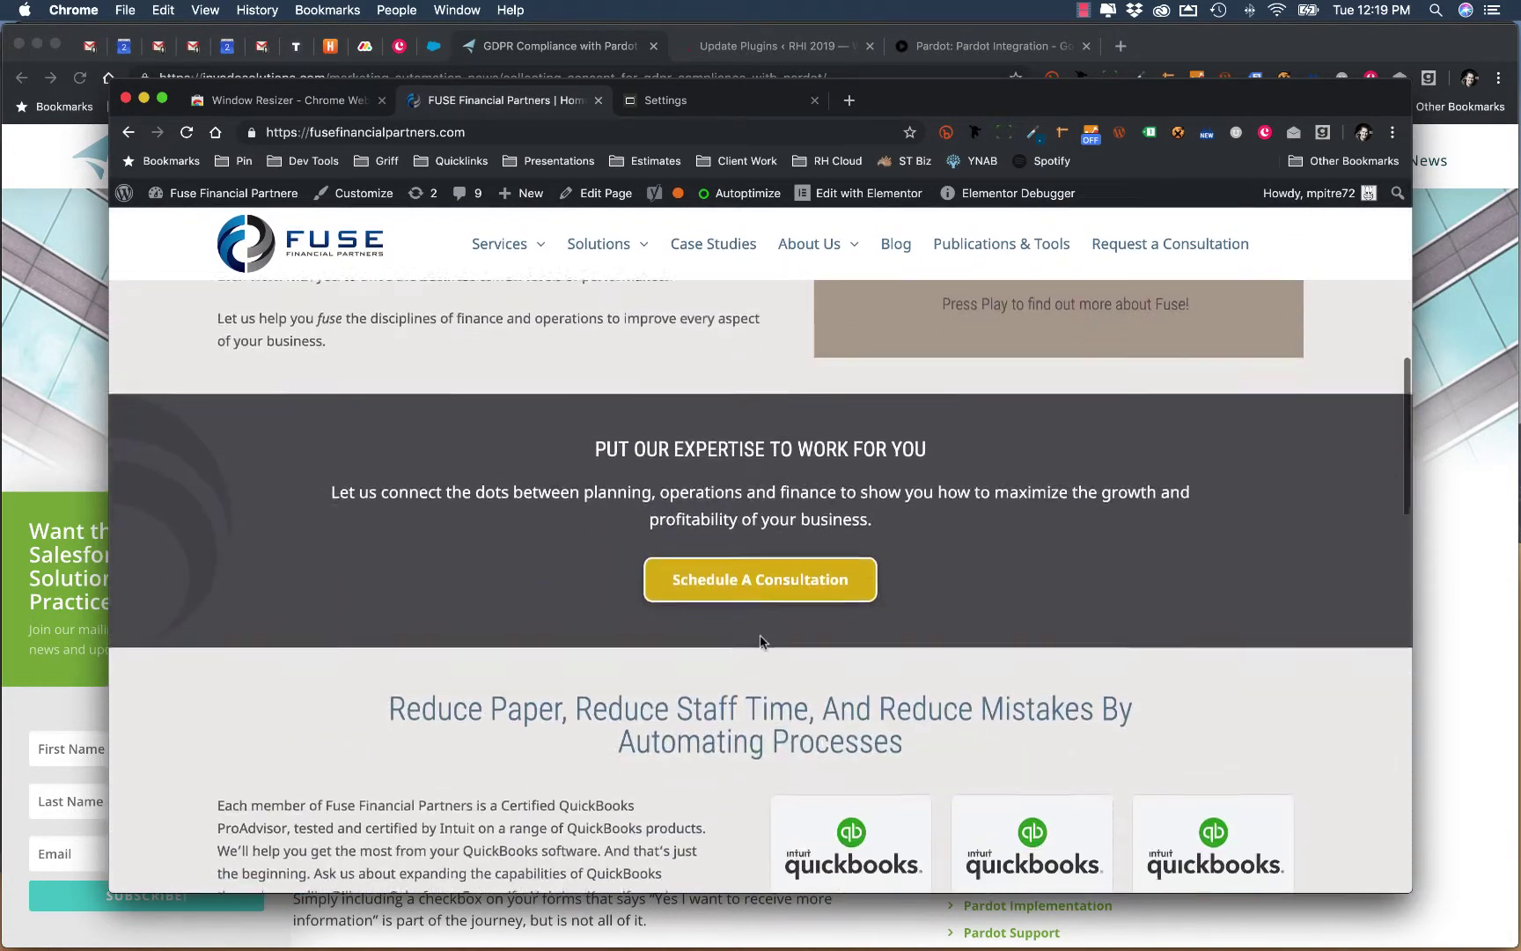
pyautogui.scroll(-2, 760, 638)
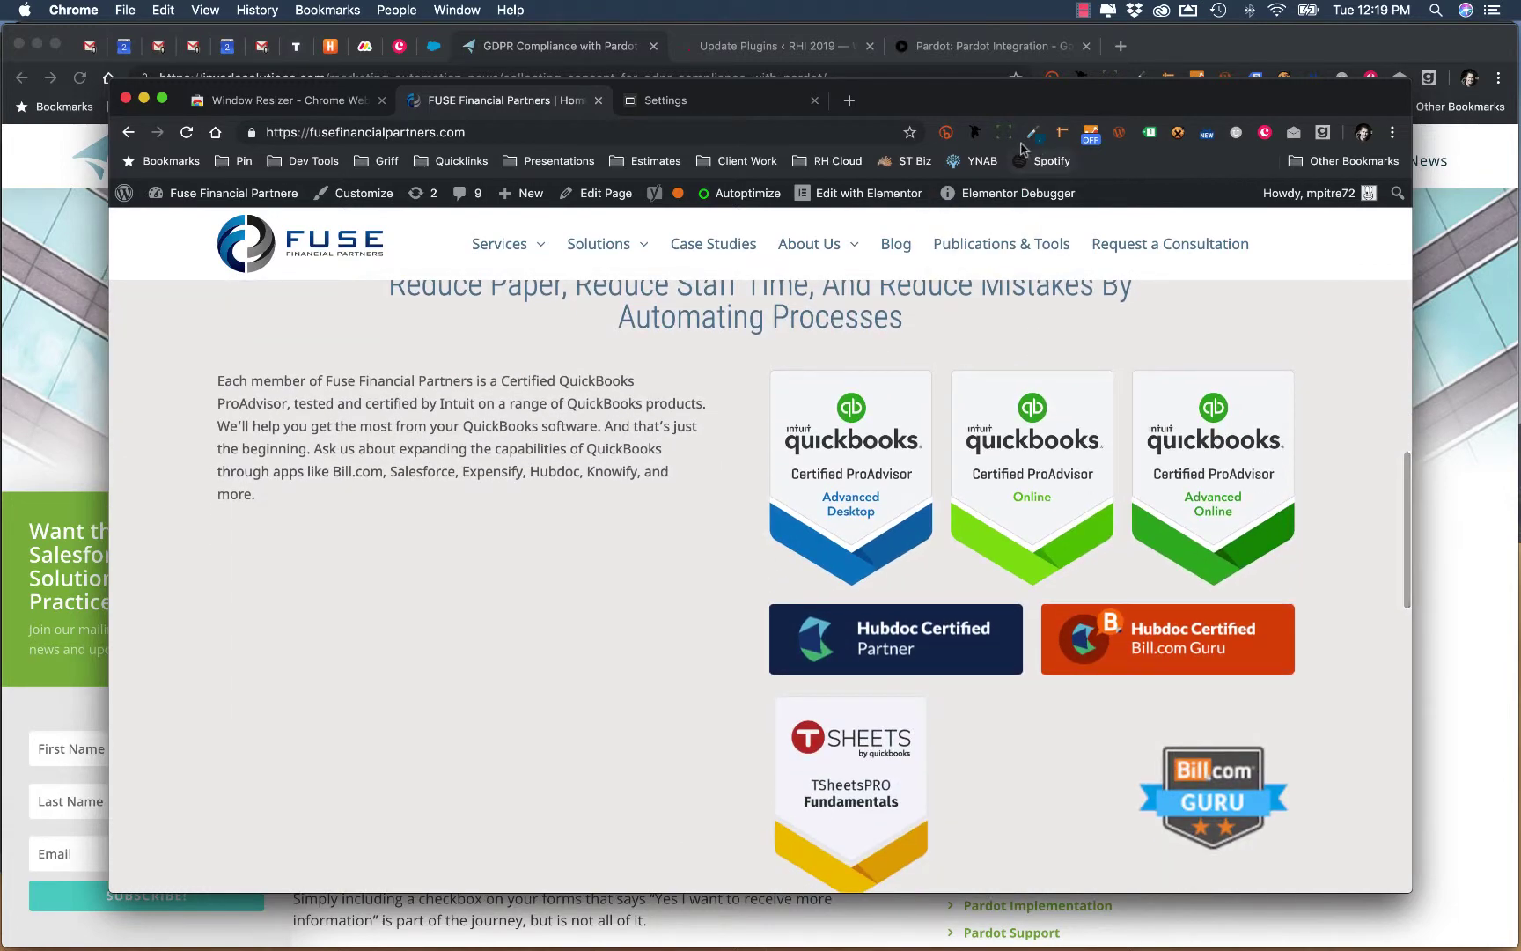
# Resize the window to the 1366 × 1024 iPad Pro preset and check the home page back up to its header.
pyautogui.click(1003, 132)
pyautogui.click(818, 282)
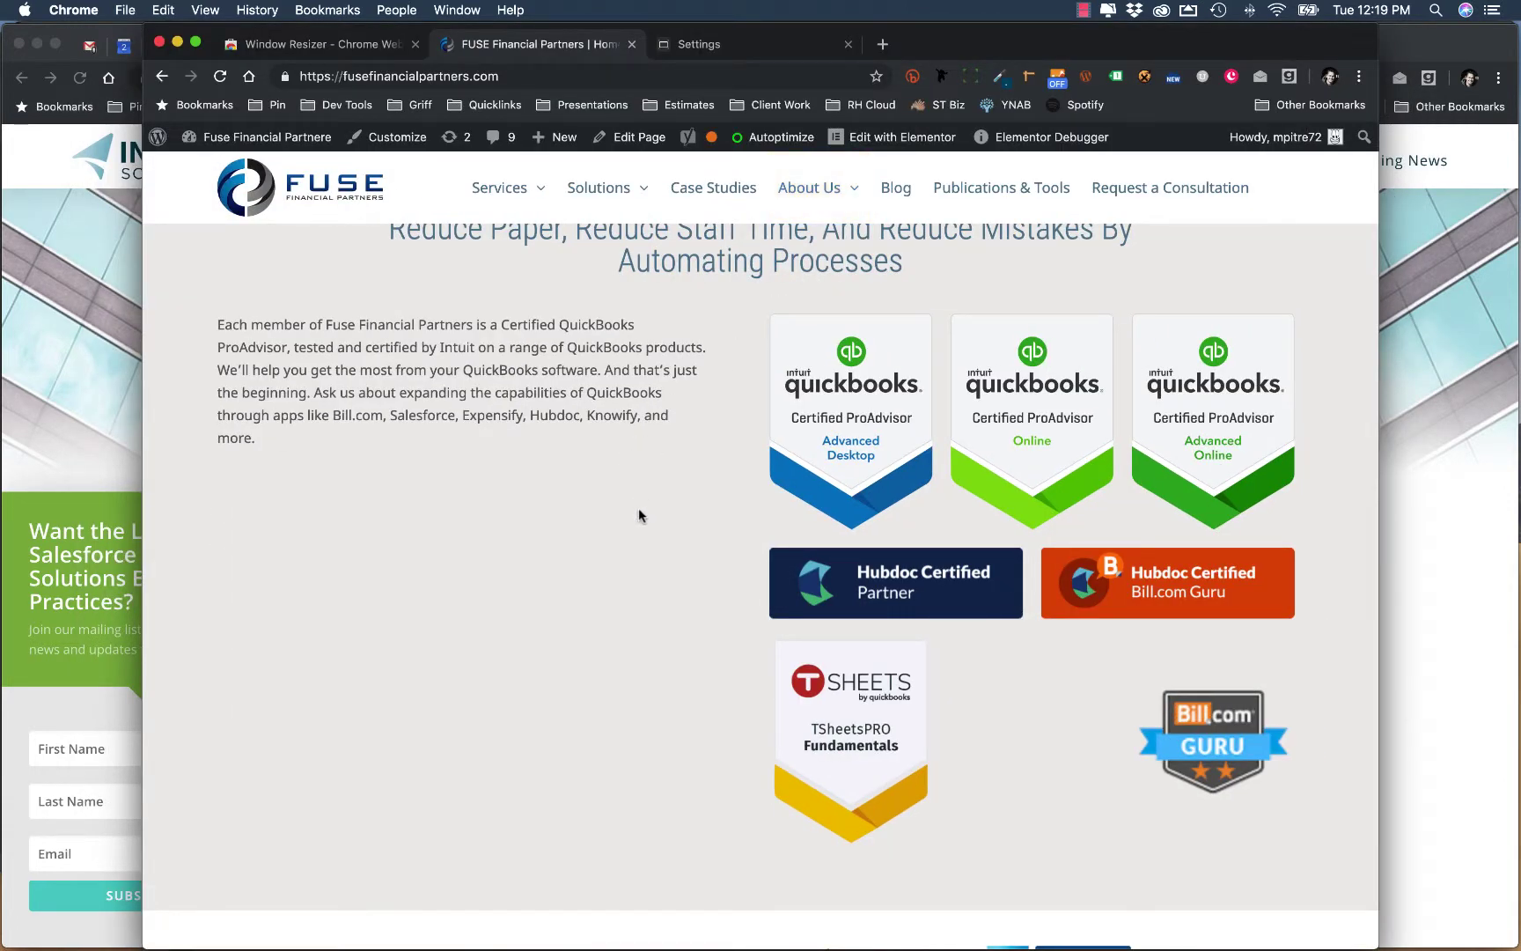
pyautogui.scroll(6, 638, 507)
pyautogui.scroll(8, 638, 508)
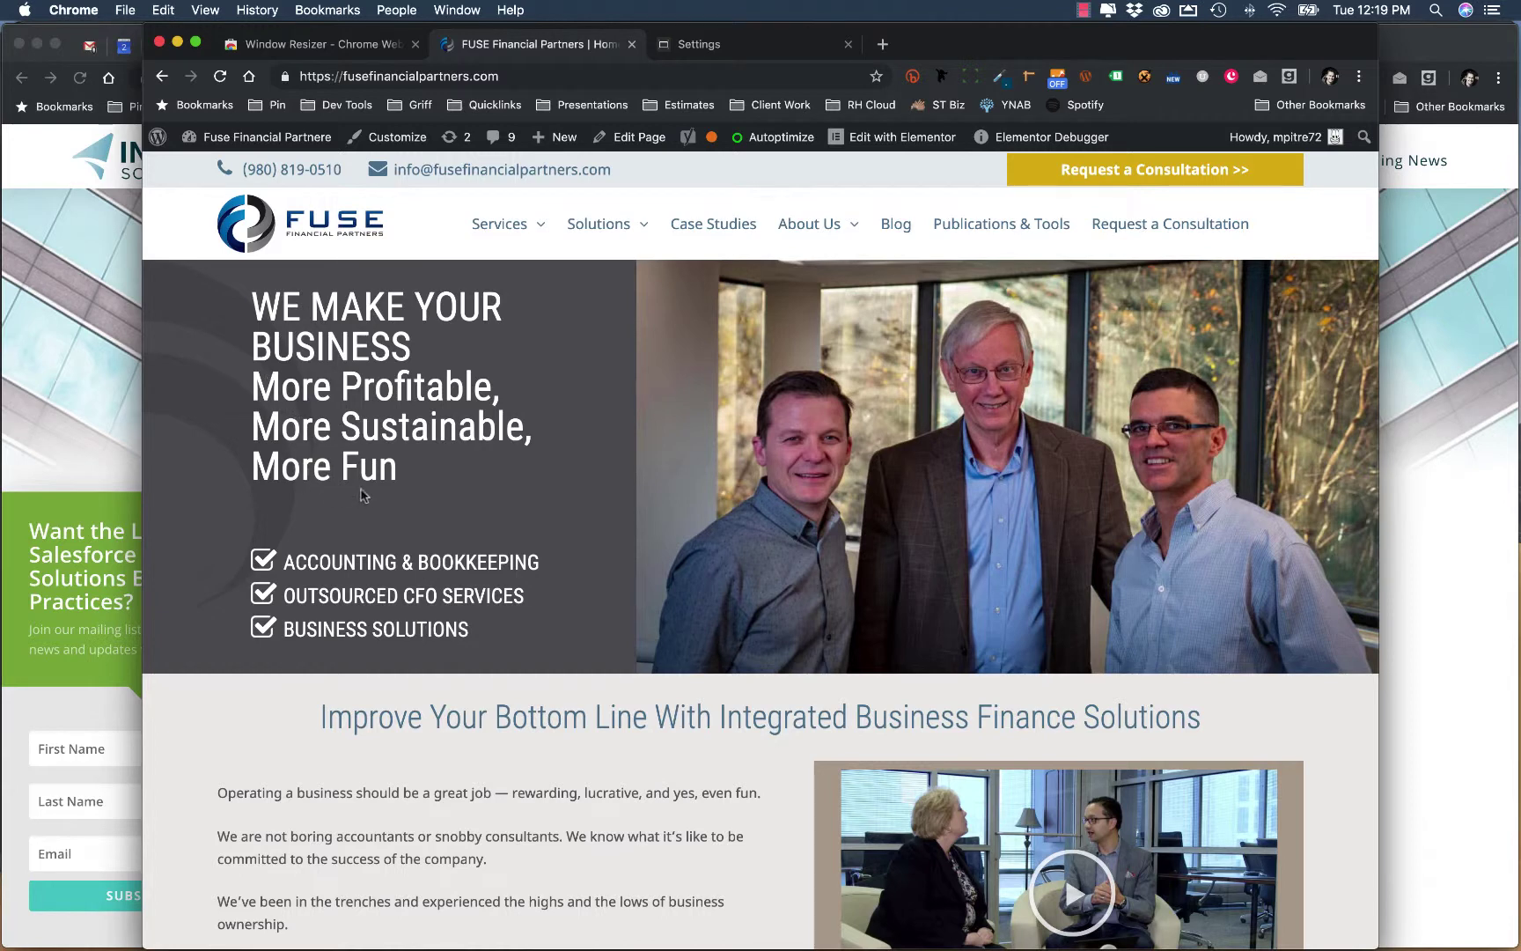
# Resize the window to the 1024 × 768 old PC laptops preset and review the home page's layout.
pyautogui.click(969, 83)
pyautogui.scroll(-1, 816, 324)
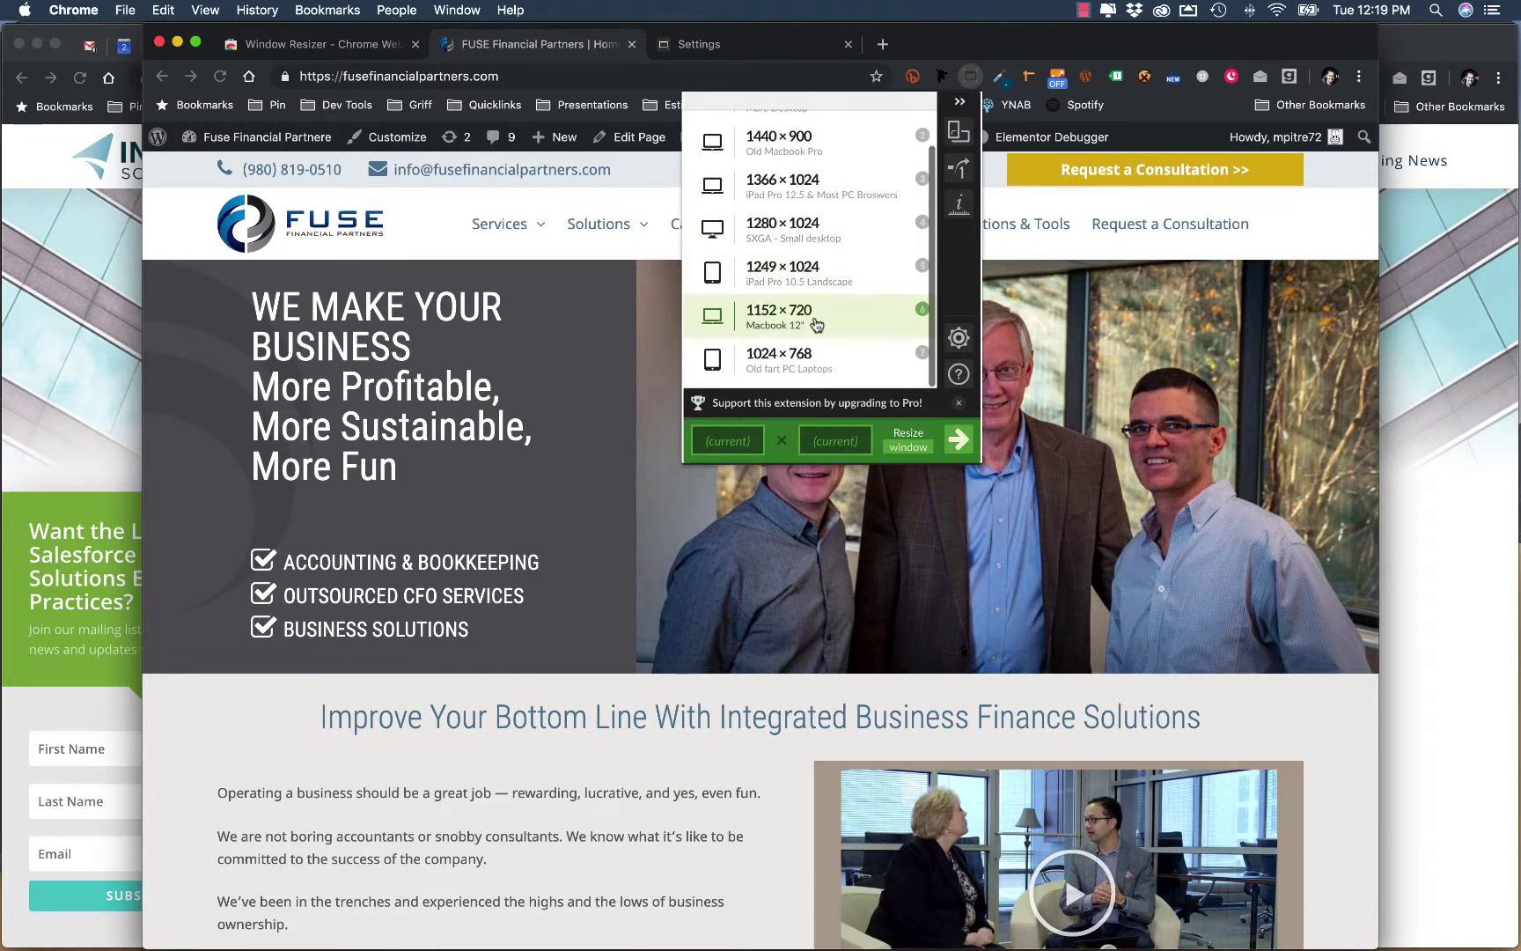
pyautogui.click(802, 357)
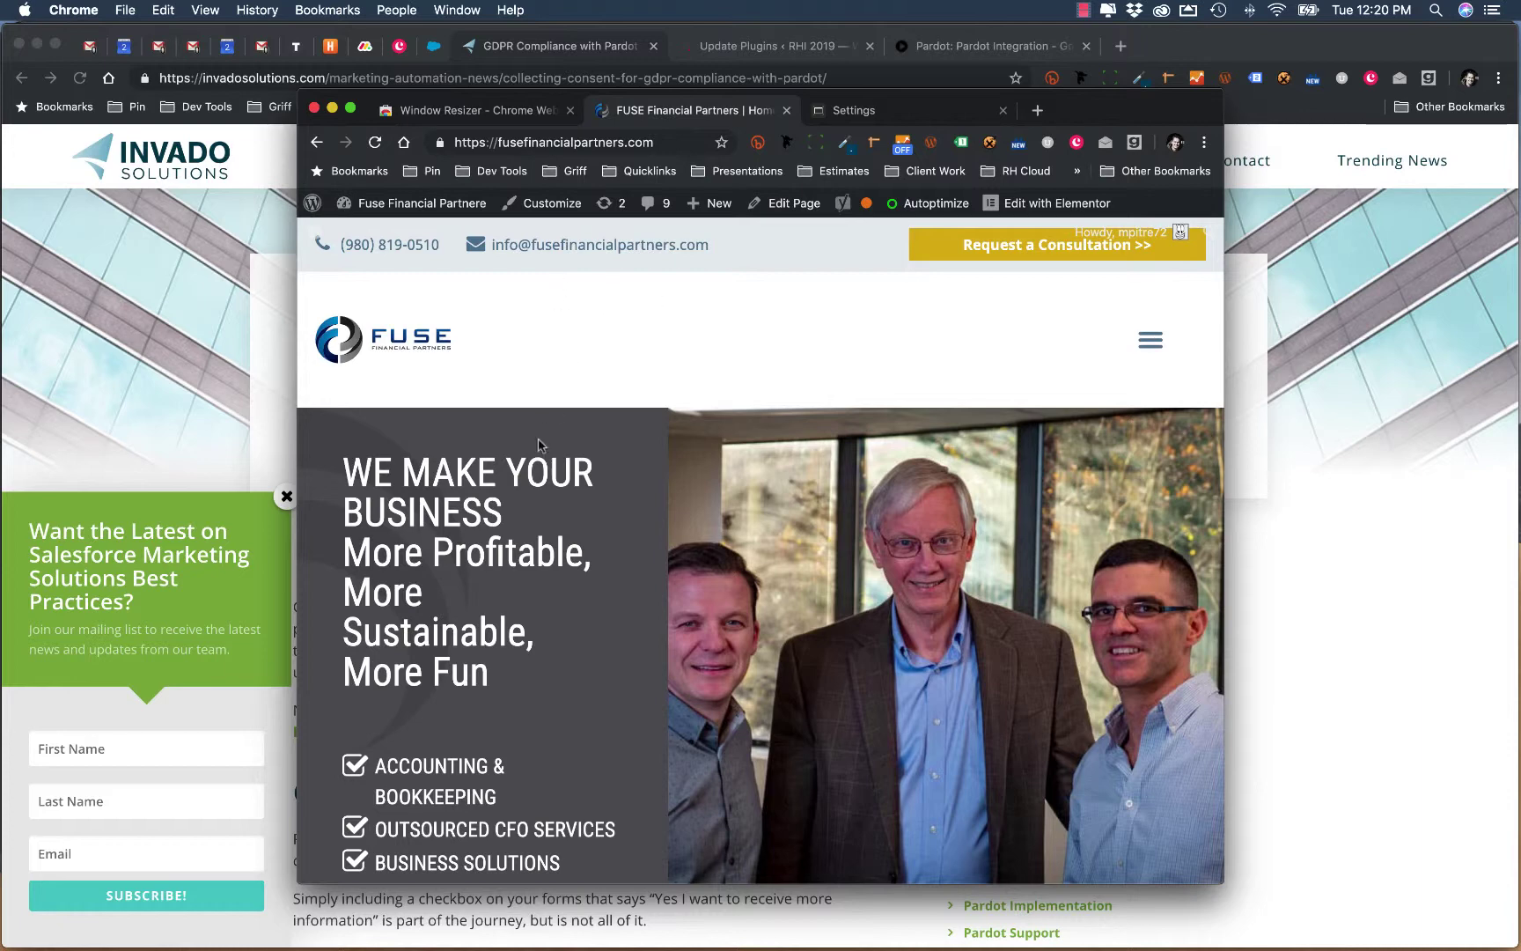
pyautogui.scroll(-5, 603, 442)
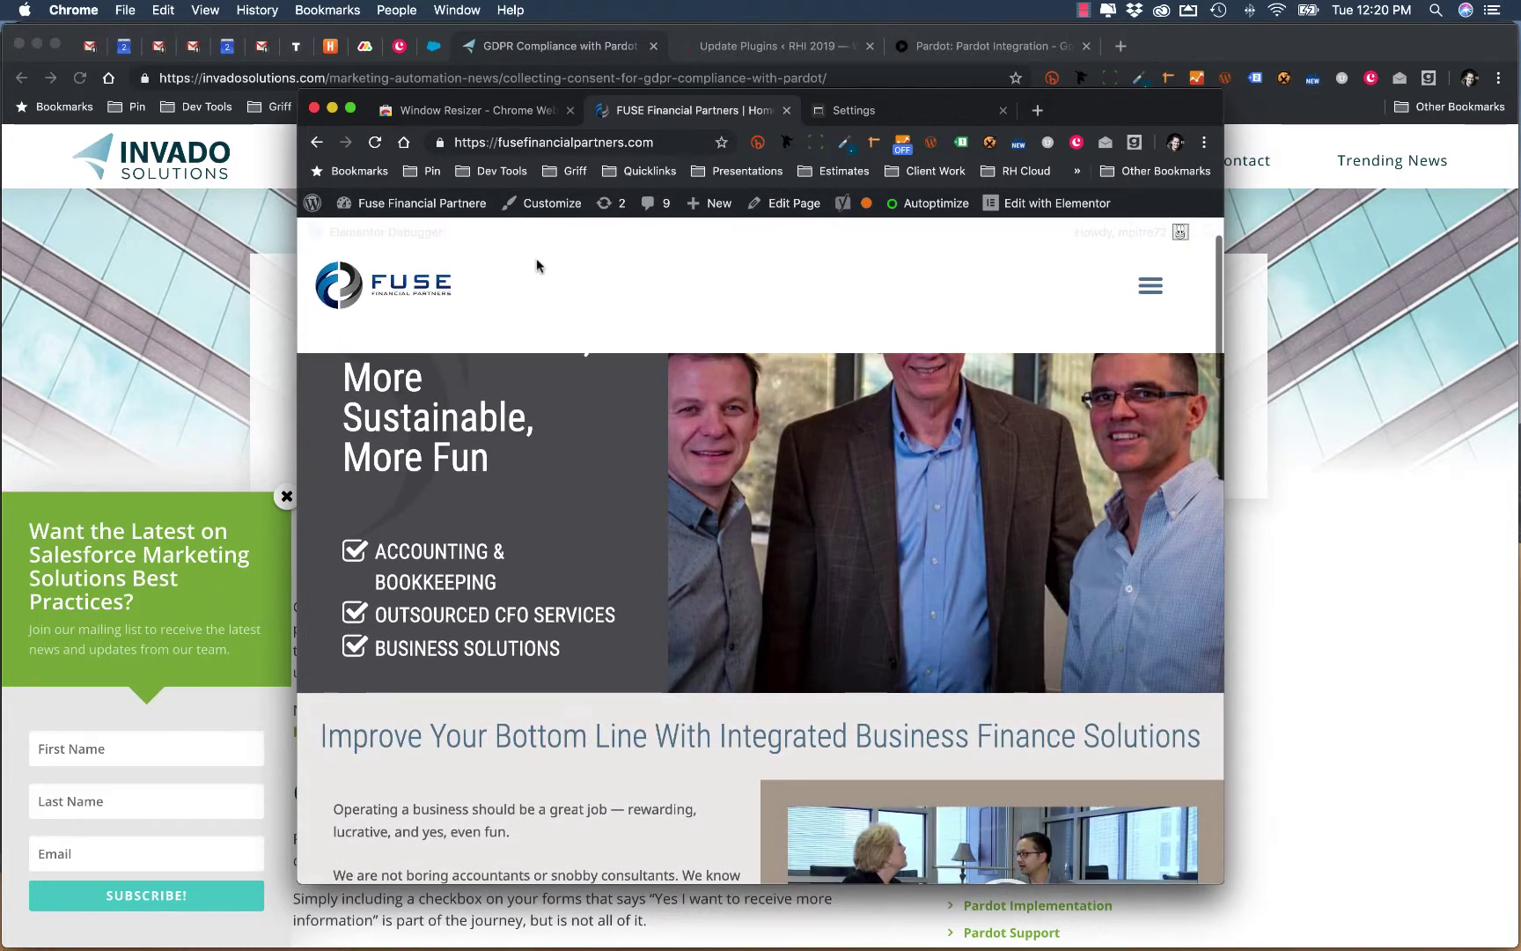
pyautogui.scroll(-5, 524, 477)
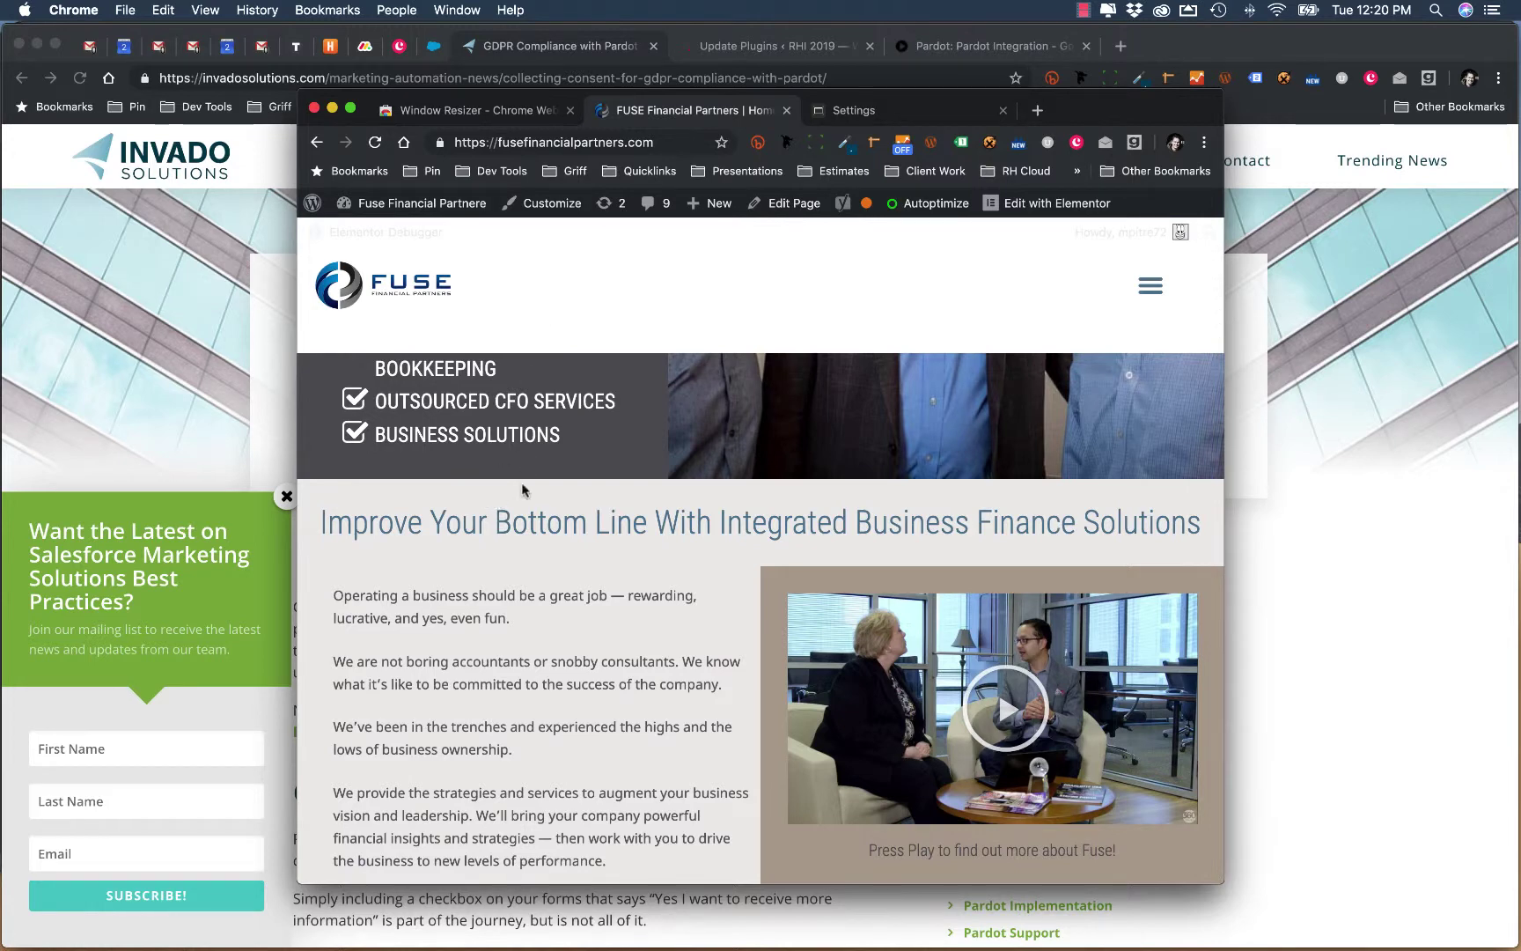
pyautogui.scroll(-8, 527, 516)
pyautogui.scroll(-4, 528, 520)
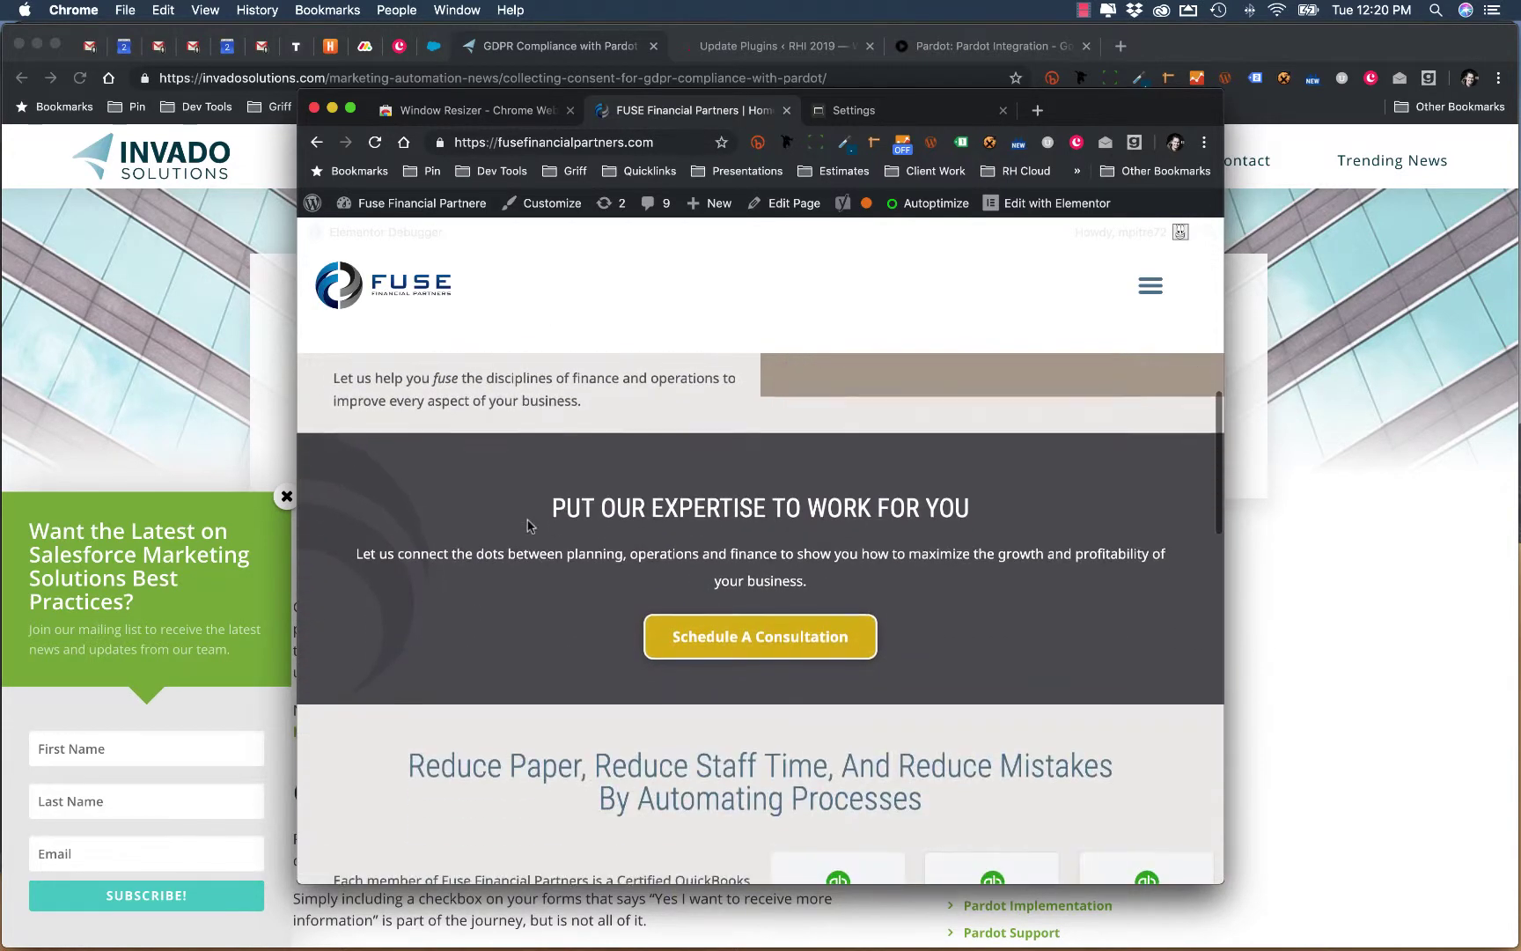
pyautogui.scroll(17, 546, 546)
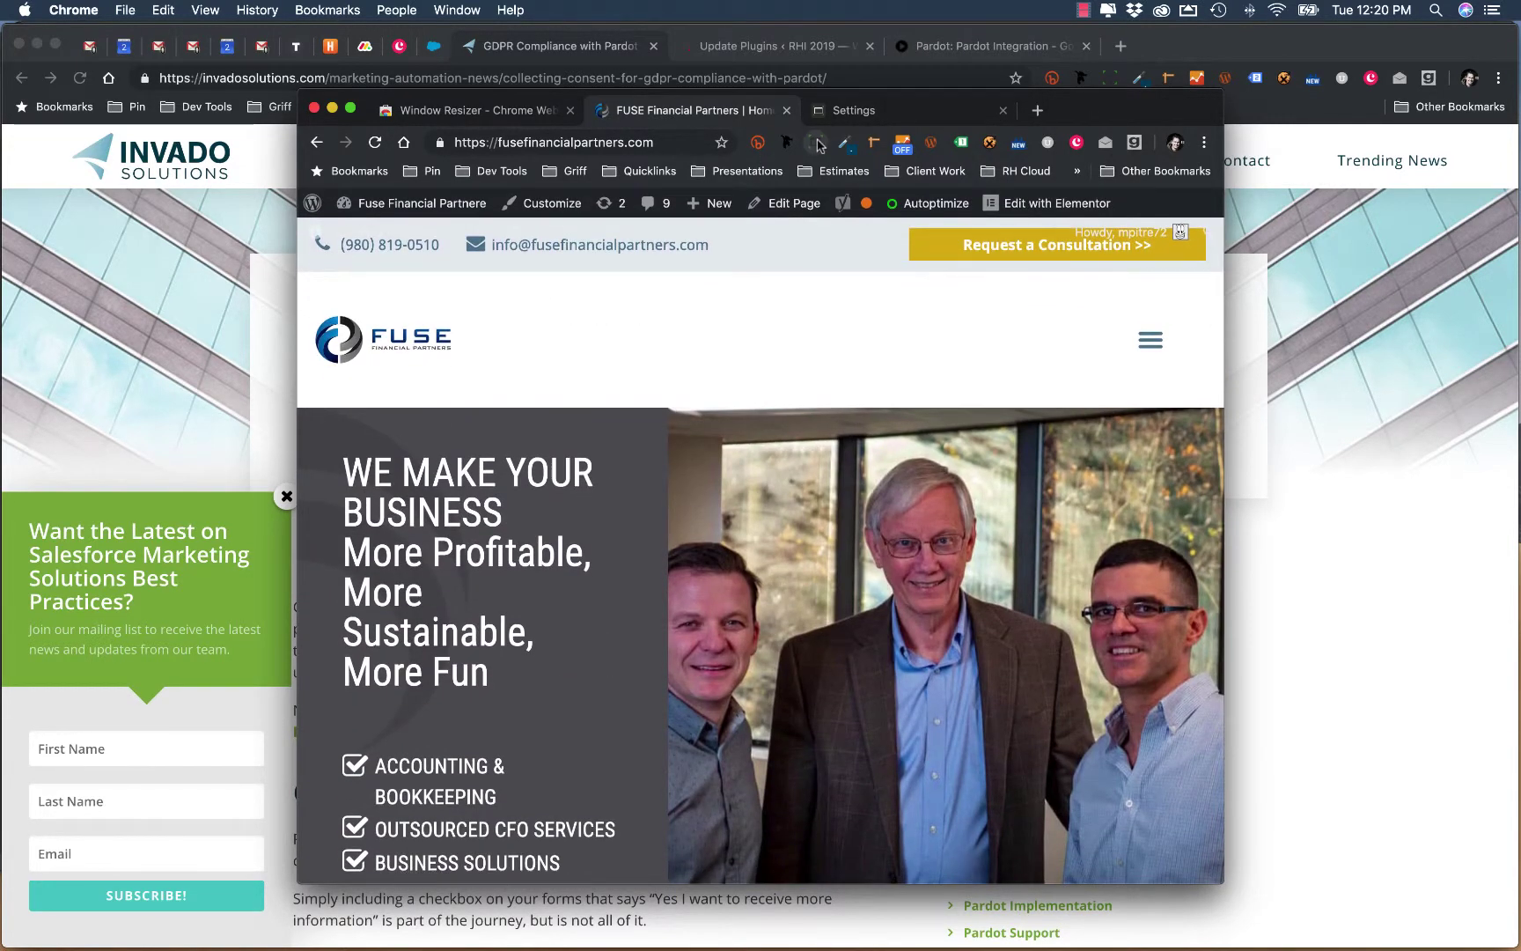
# Resize the window to the 1675 × 1020 desktop preset and return to the Window Resizer page in the Chrome Web Store.
pyautogui.click(815, 142)
pyautogui.click(683, 204)
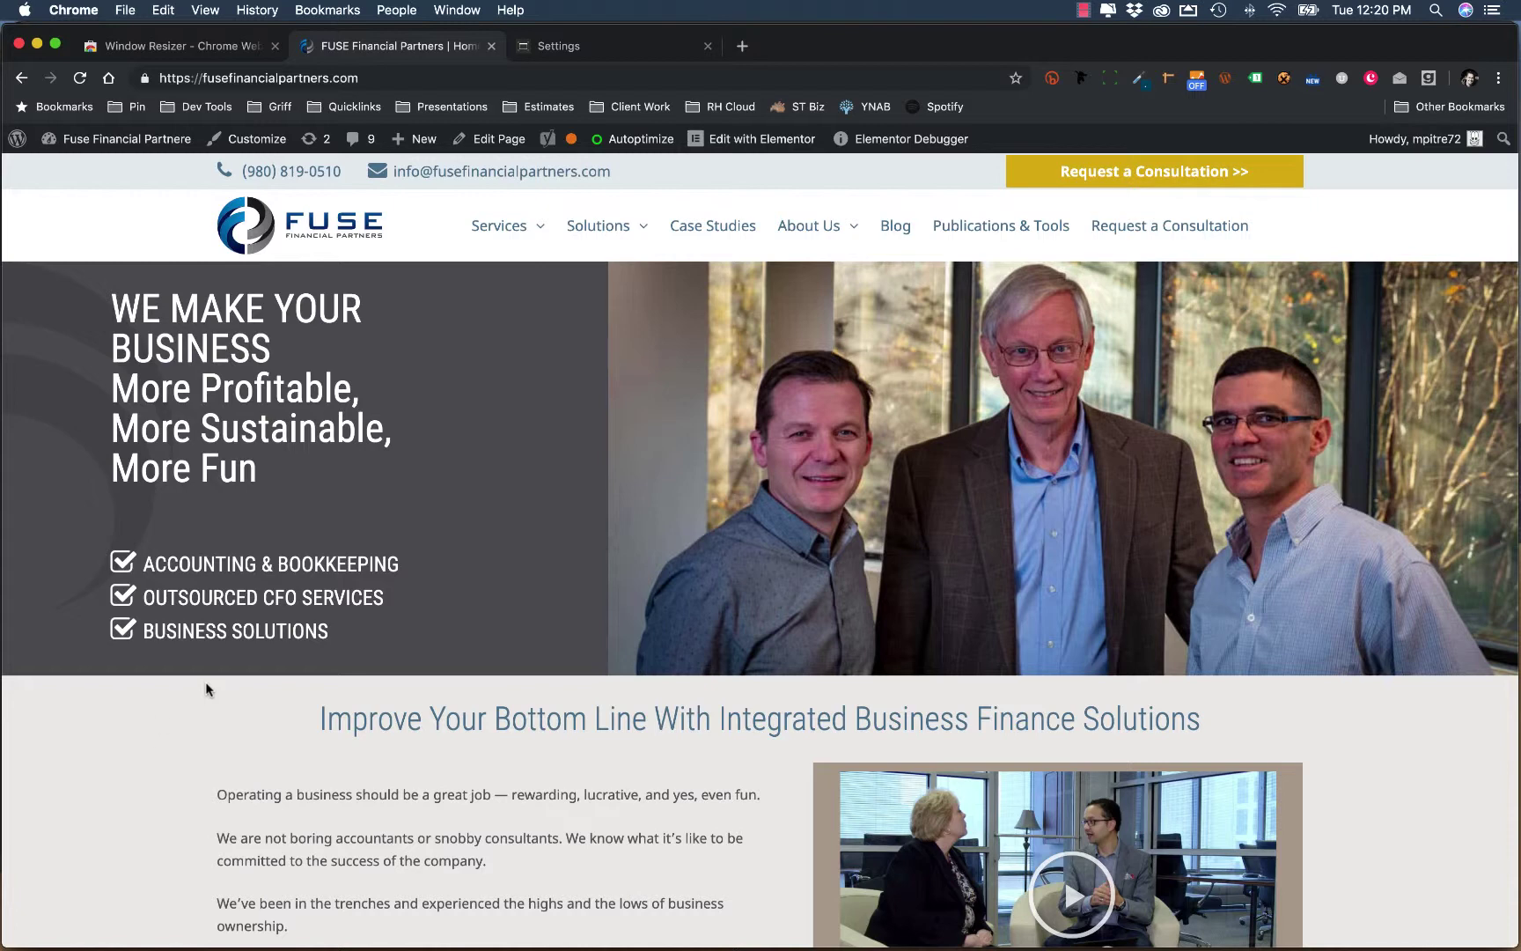
pyautogui.click(138, 49)
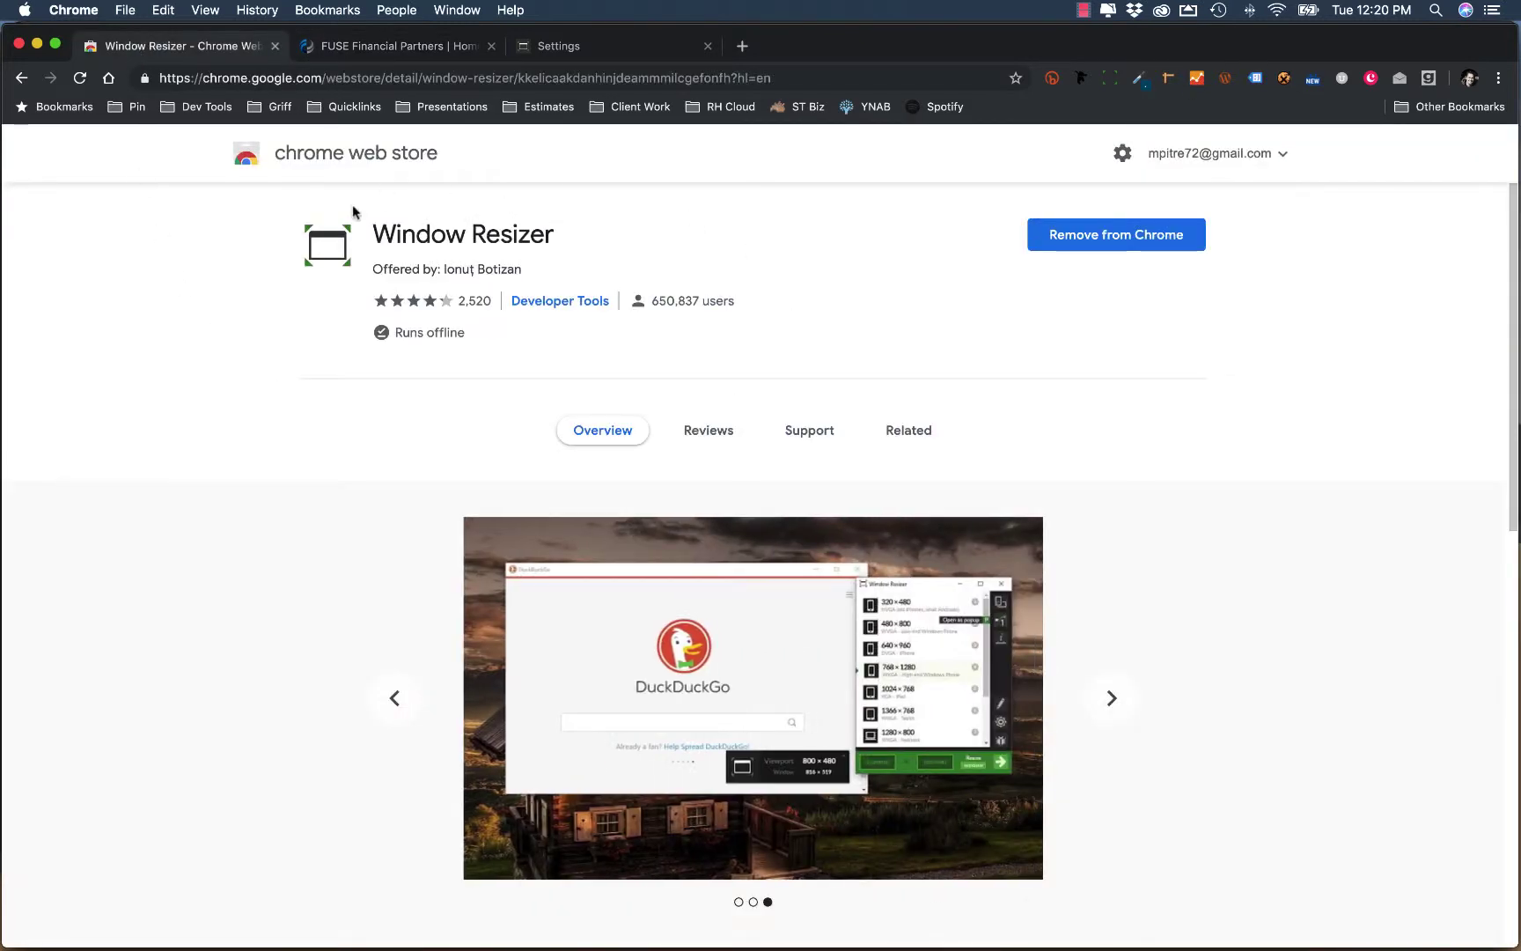